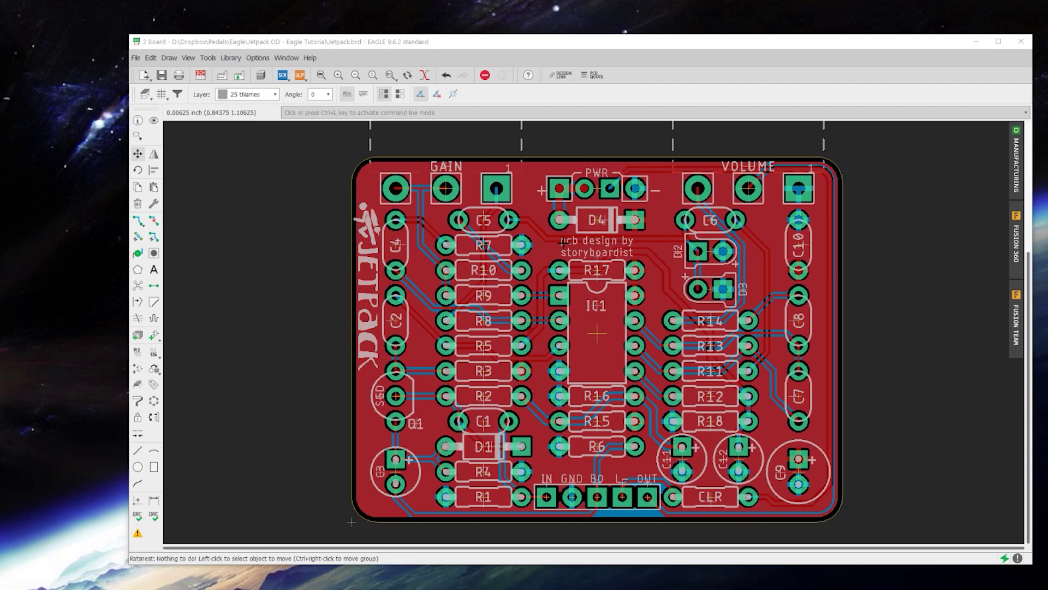
- Hide the Top copper layer to check the bottom copper
click(145, 98)
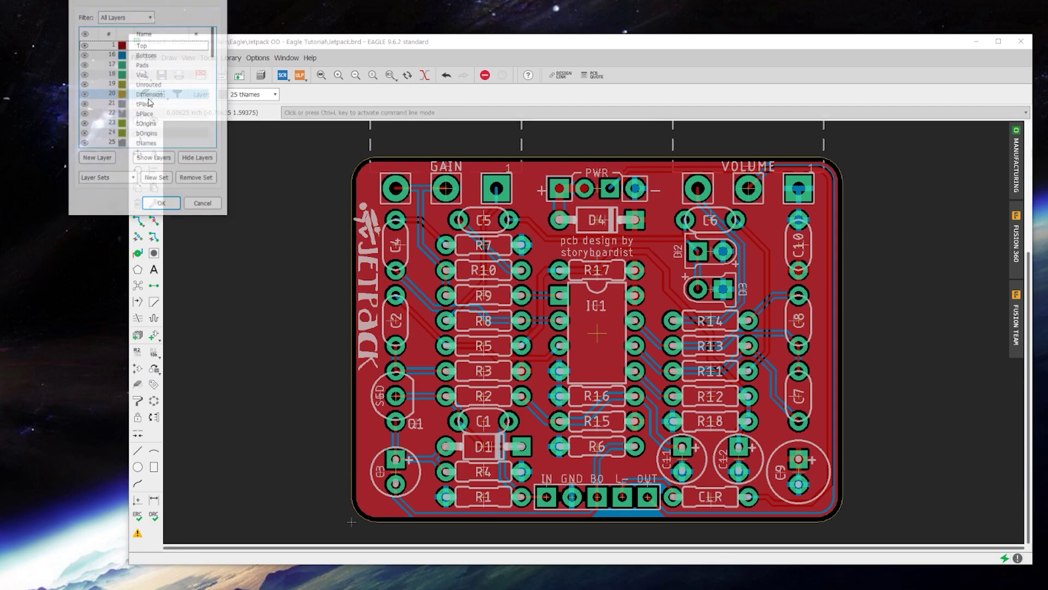
drag(166, 15, 305, 114)
click(221, 168)
click(358, 106)
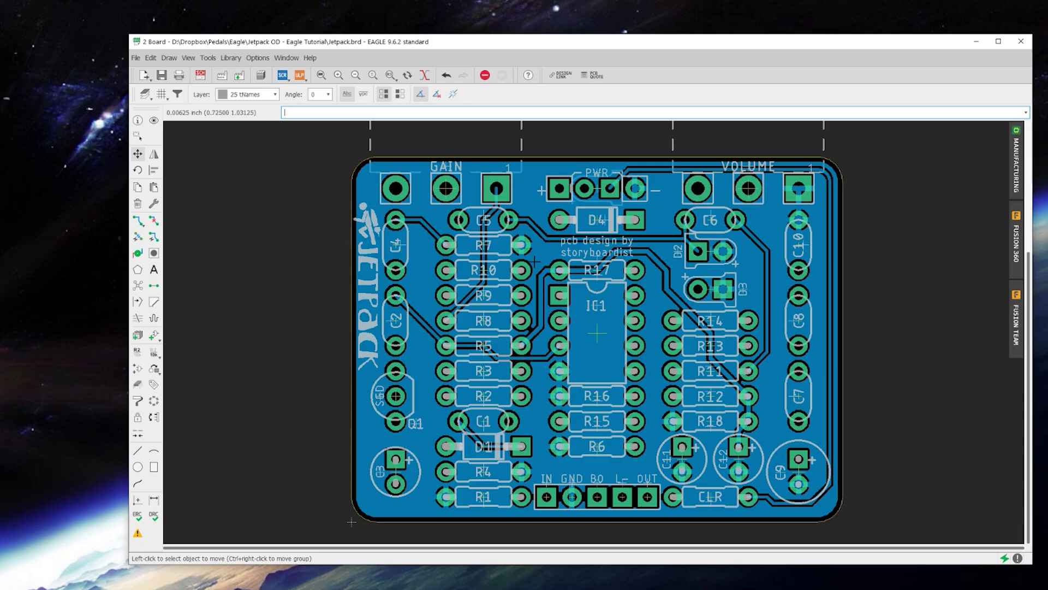
- Hide the tPlace, bPlace, tOrigins, bOrigins, tNames, tDocu and bDocu layers and apply
click(145, 94)
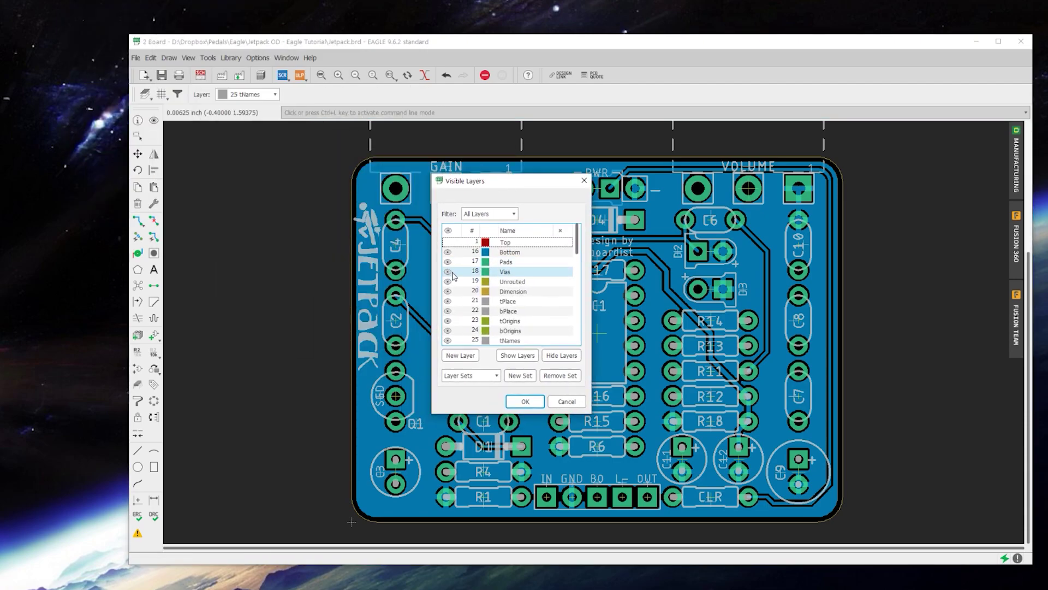
click(448, 301)
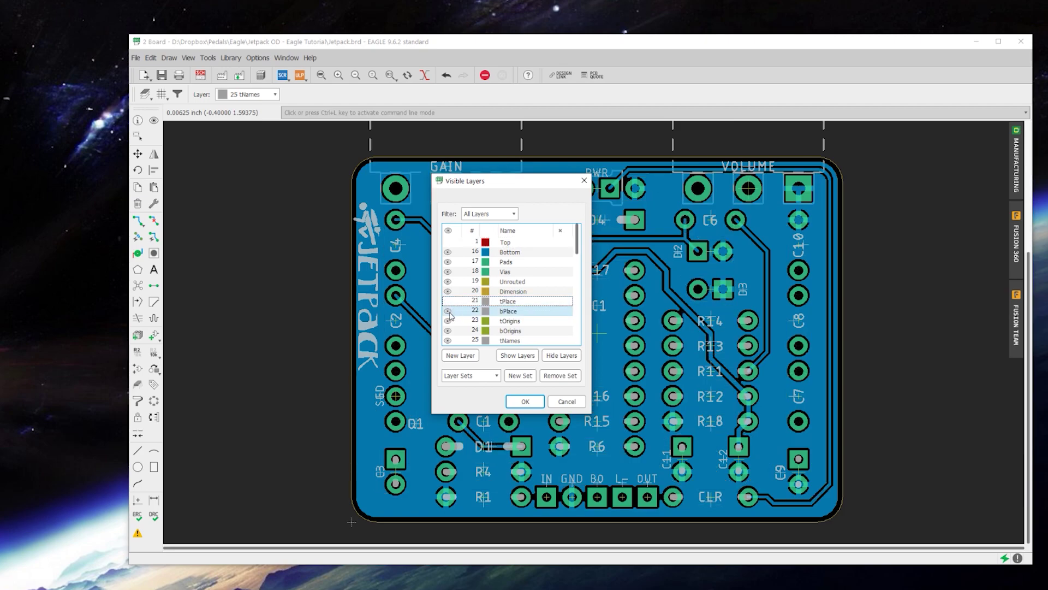
click(448, 312)
click(448, 321)
click(448, 331)
scroll(471, 321, down, 1)
click(449, 311)
scroll(461, 306, down, 9)
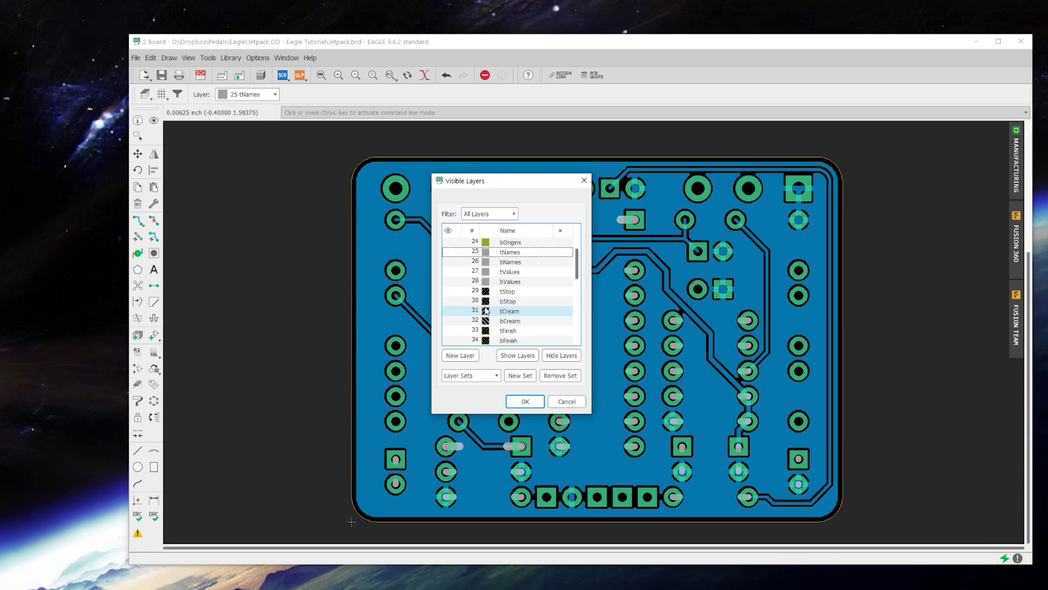
click(448, 291)
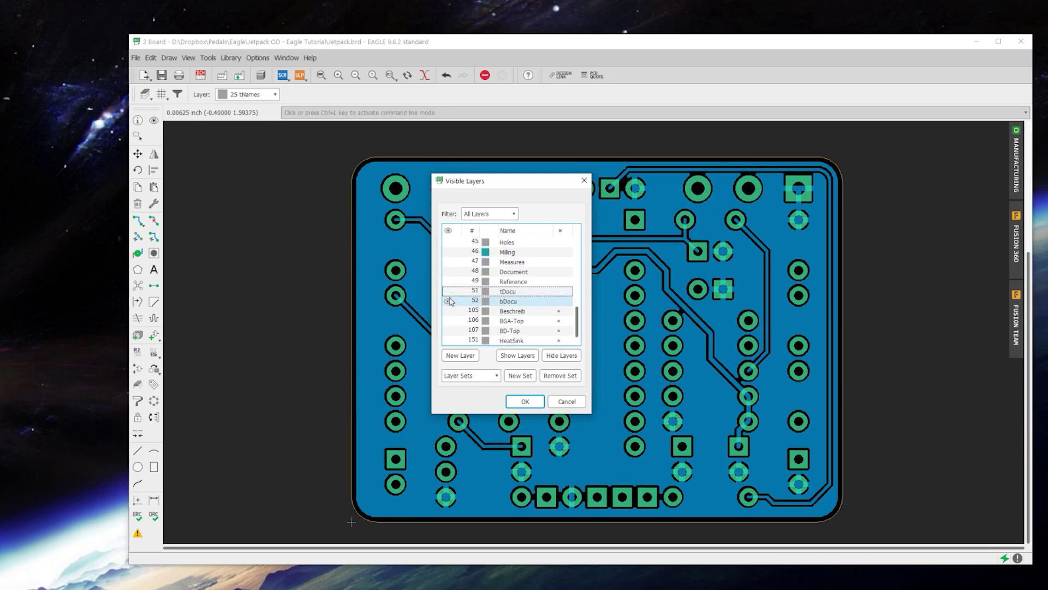
click(448, 301)
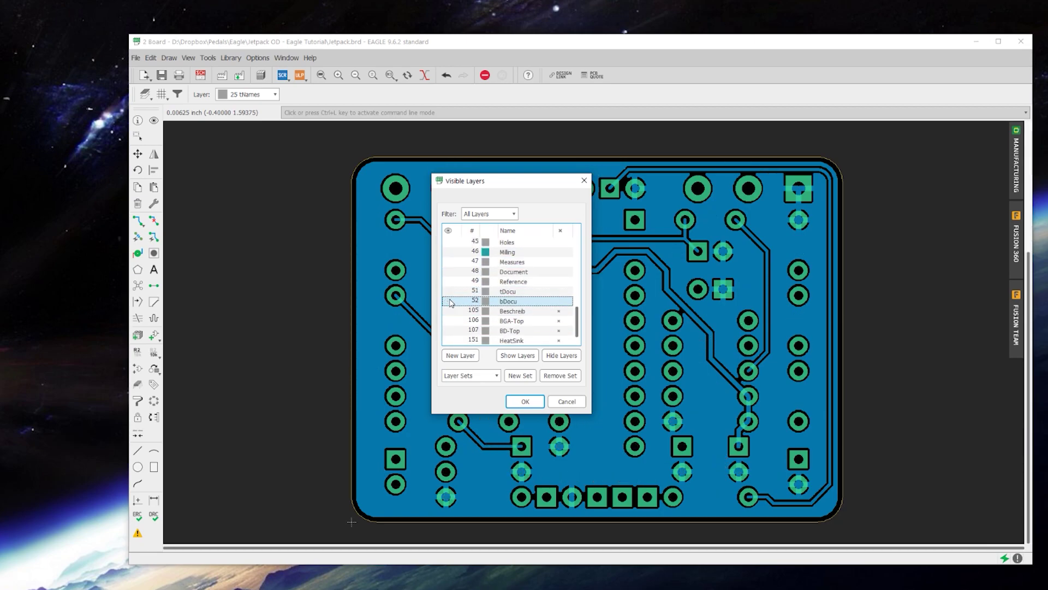
click(525, 401)
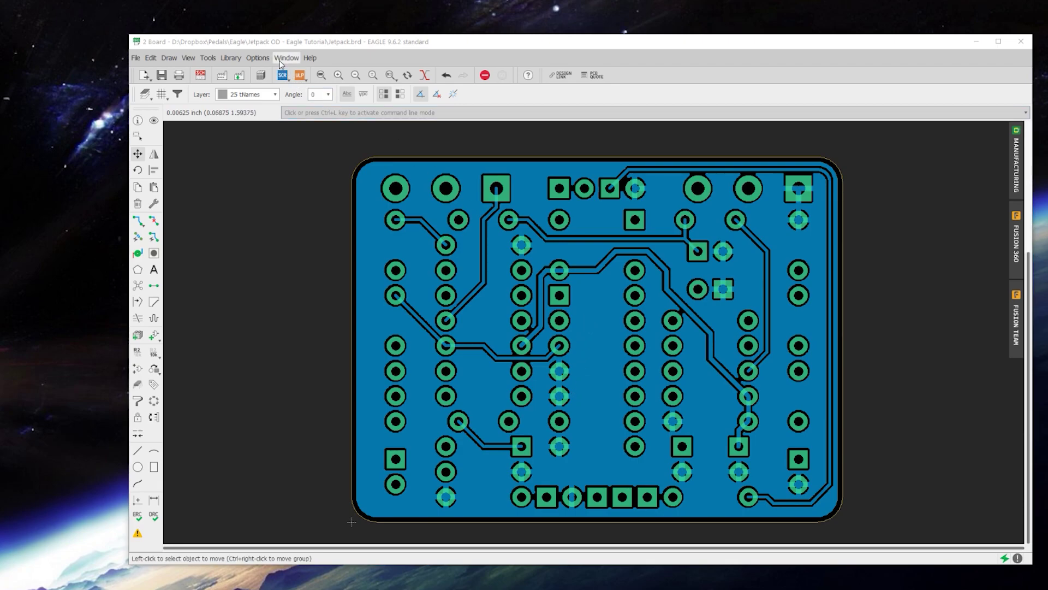
- Set Layout Background to White in the User interface options
click(258, 58)
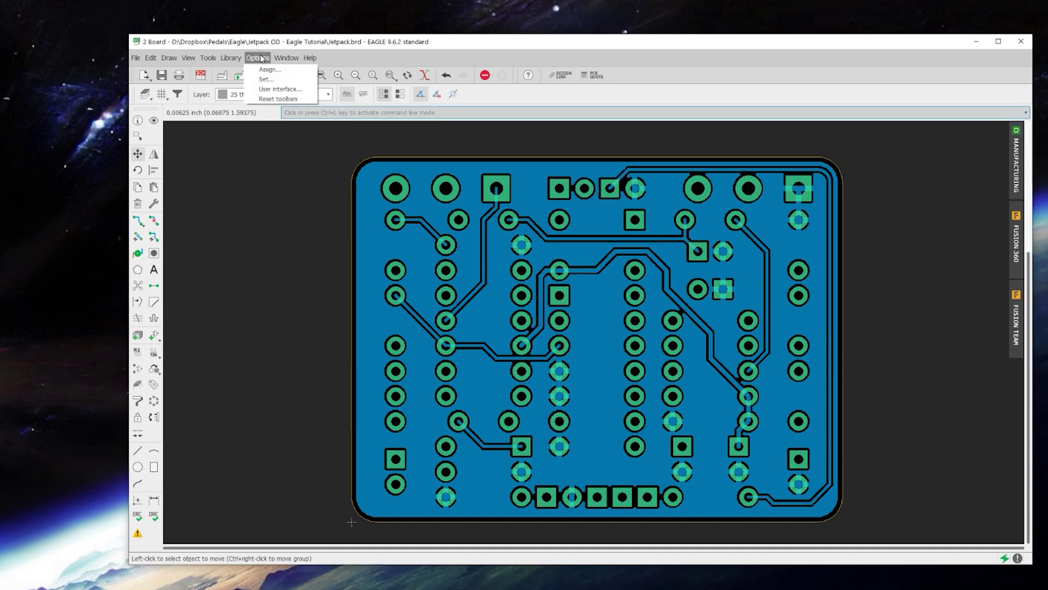
click(273, 90)
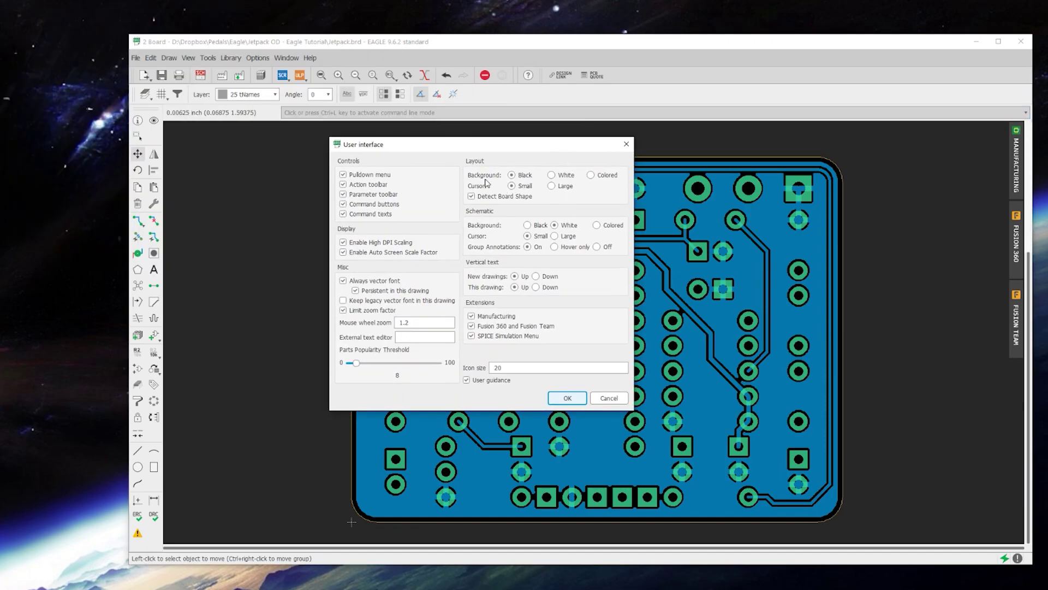
click(551, 175)
click(567, 397)
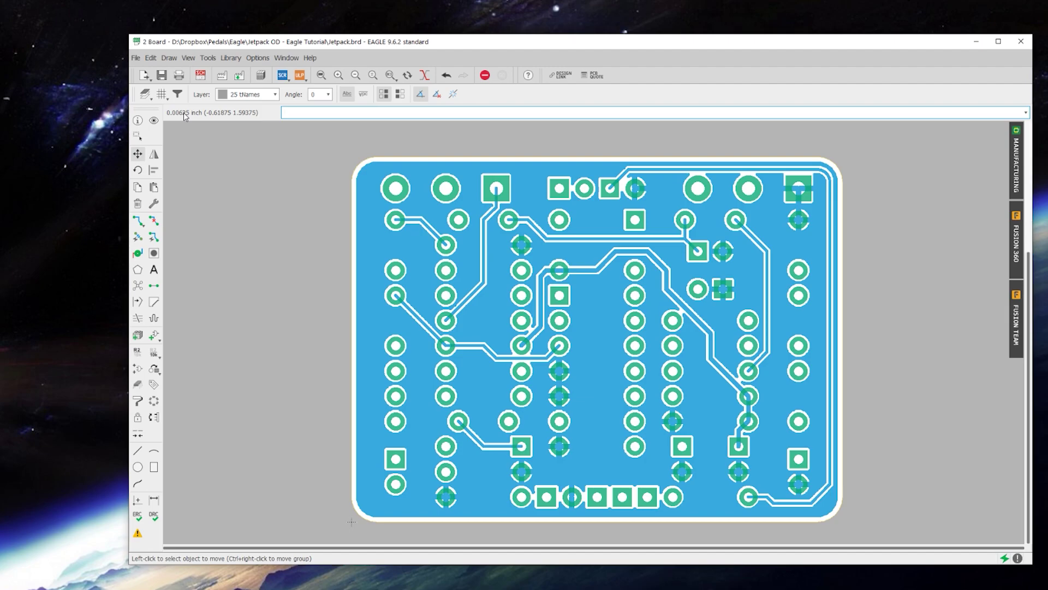
- Export the board as a monochrome 600 dpi image named etch.png in the project folder
click(136, 58)
mouse_move(206, 237)
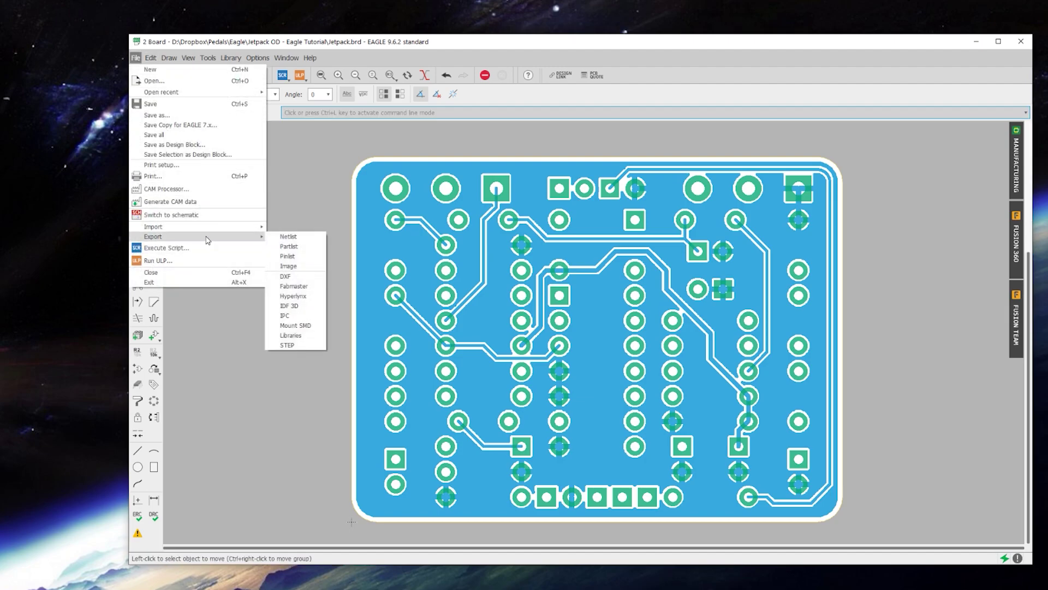
click(290, 267)
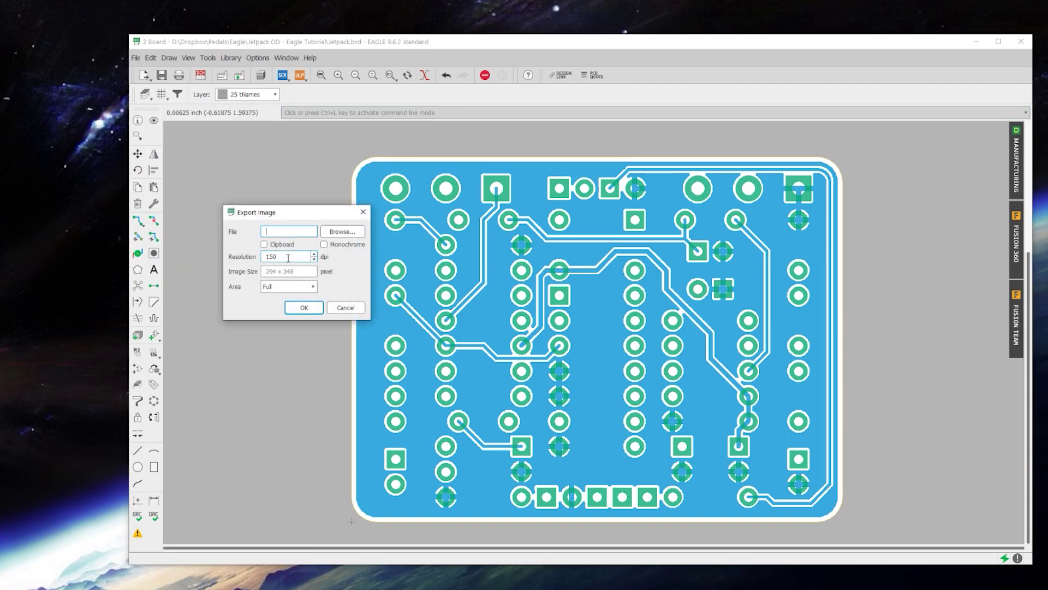
drag(285, 256, 263, 258)
text(600)
click(324, 246)
click(339, 233)
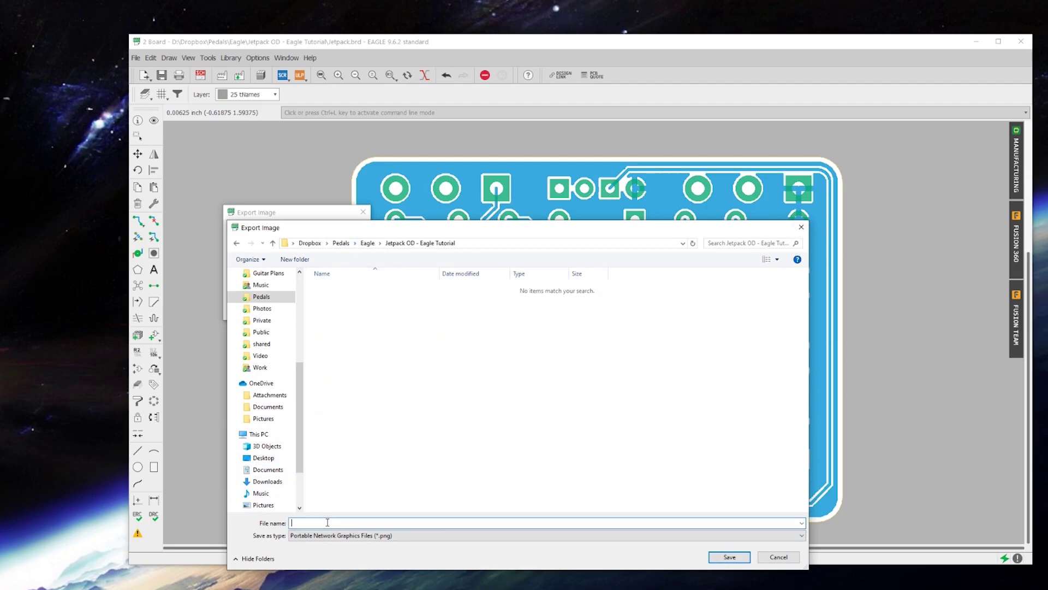
text(etch)
click(719, 557)
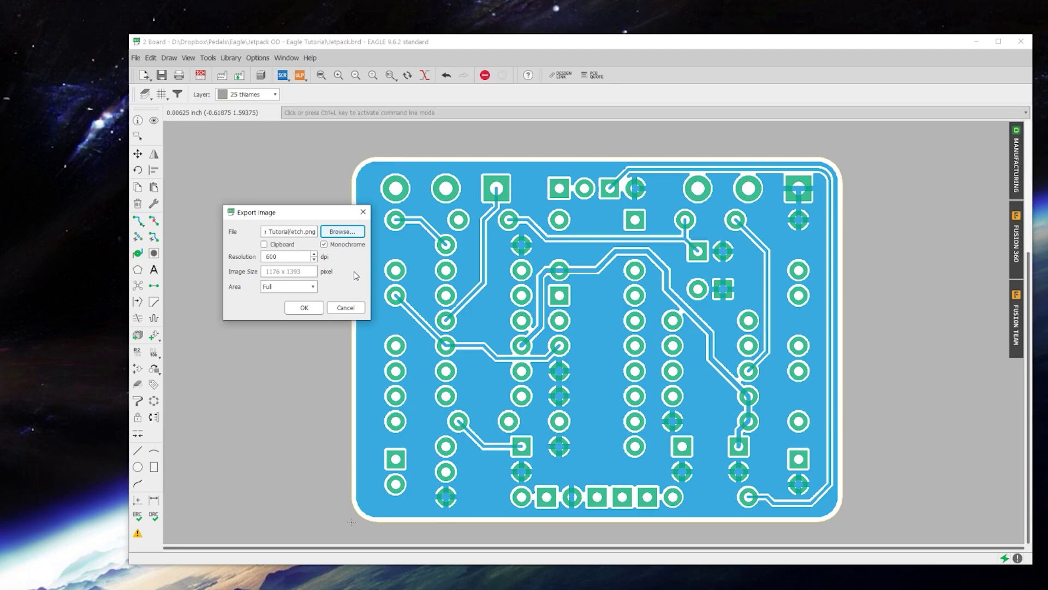
click(304, 308)
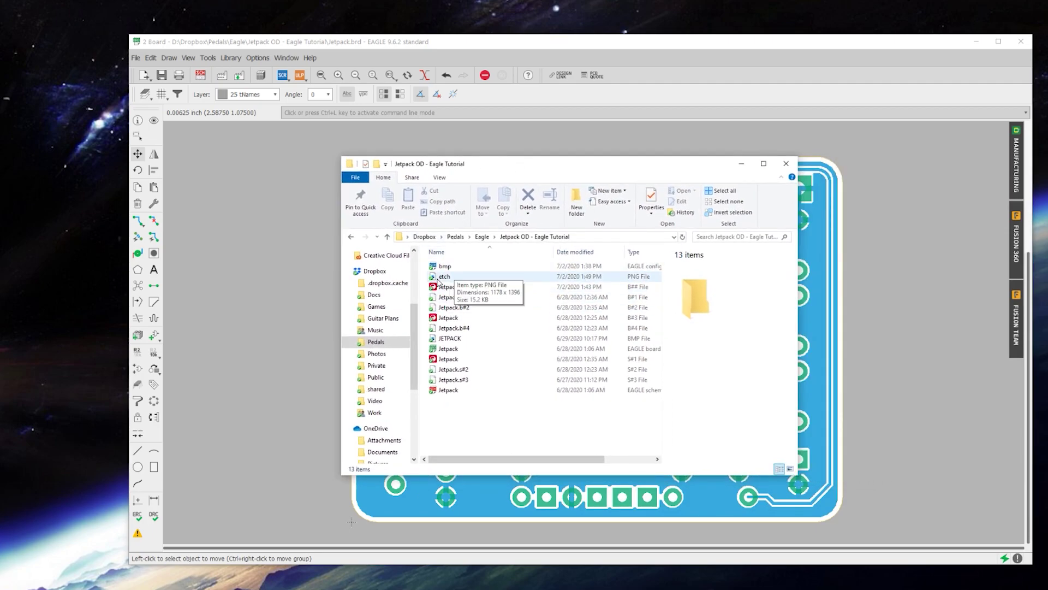
- Preview etch.png in the image viewer, then close the viewer and the project folder
click(451, 278)
double_click(468, 279)
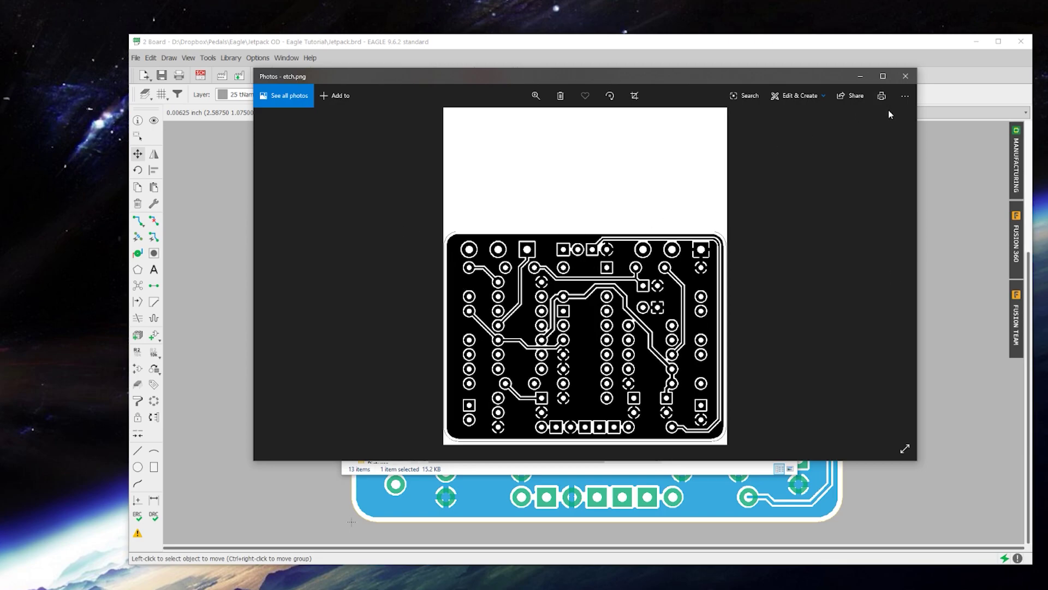
click(907, 76)
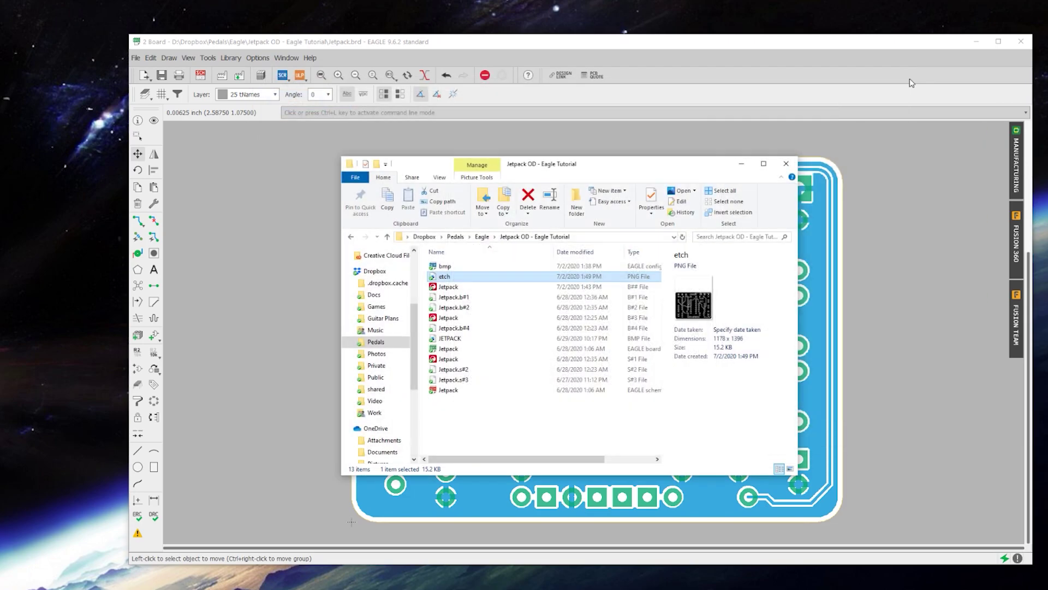
click(741, 163)
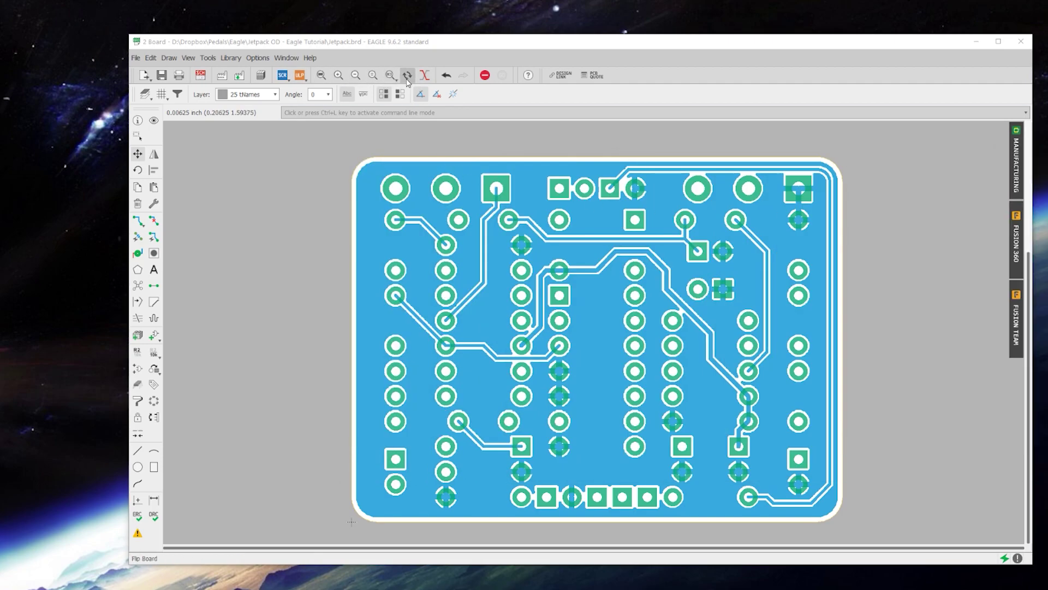
- Flip the board to inspect its other side, then flip it back to normal
click(407, 77)
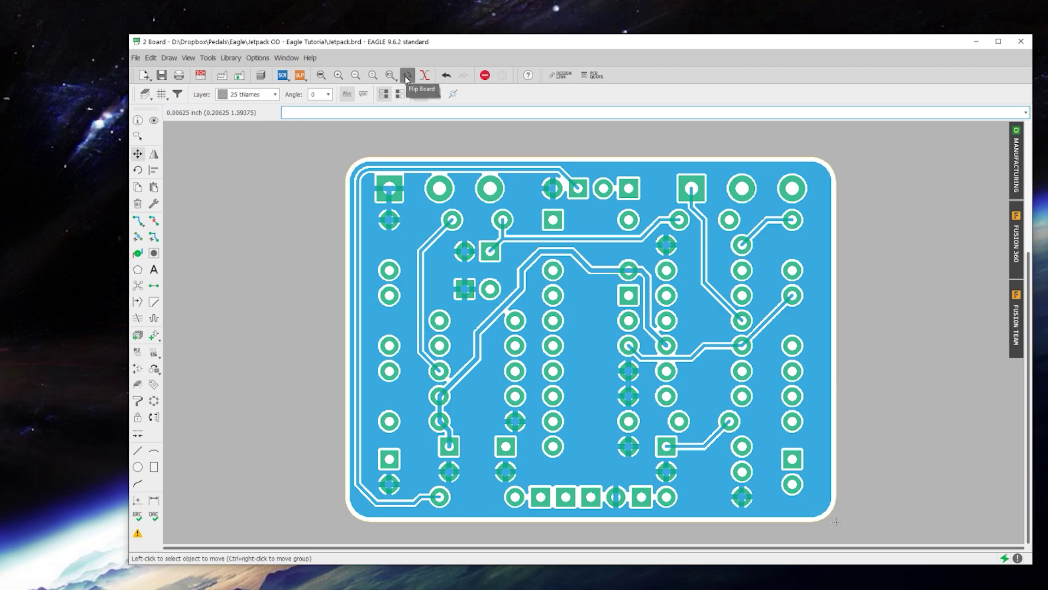
click(407, 76)
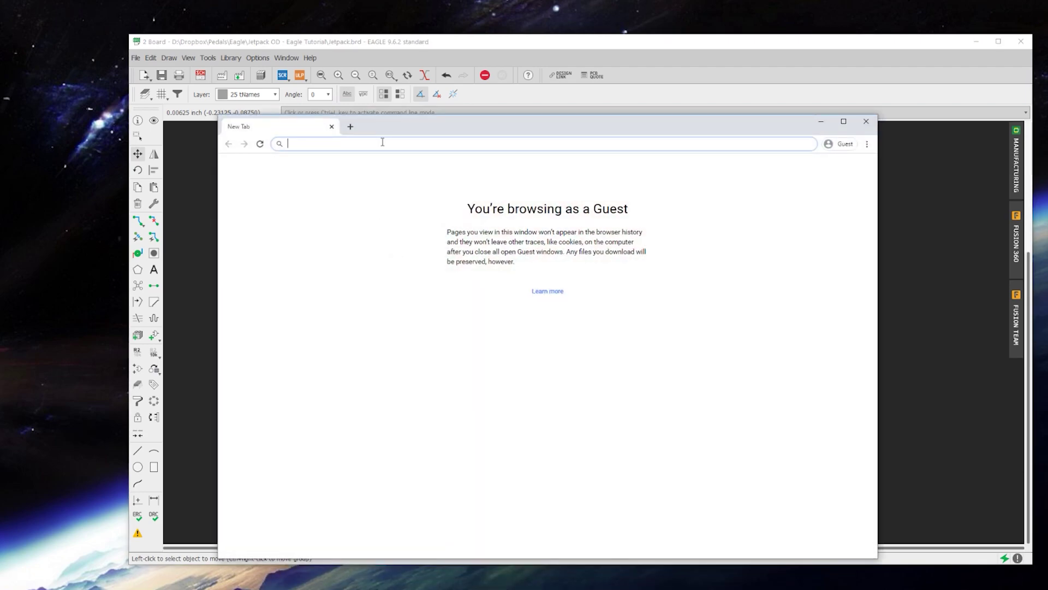
- Go to oshpark.com and drag the Jetpack .brd file onto its upload area
text(oshpark.com)
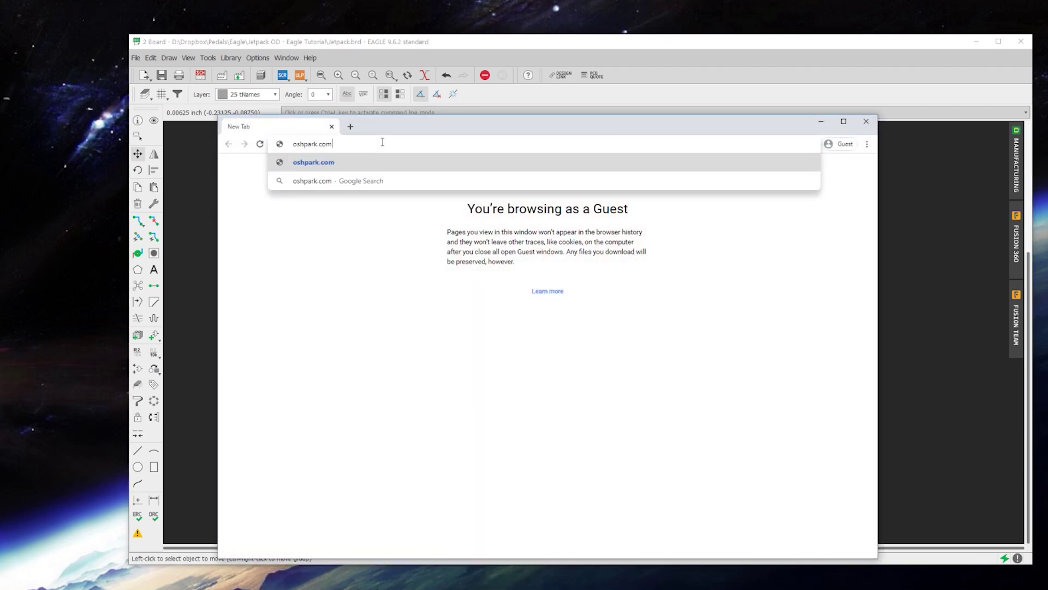
key(Return)
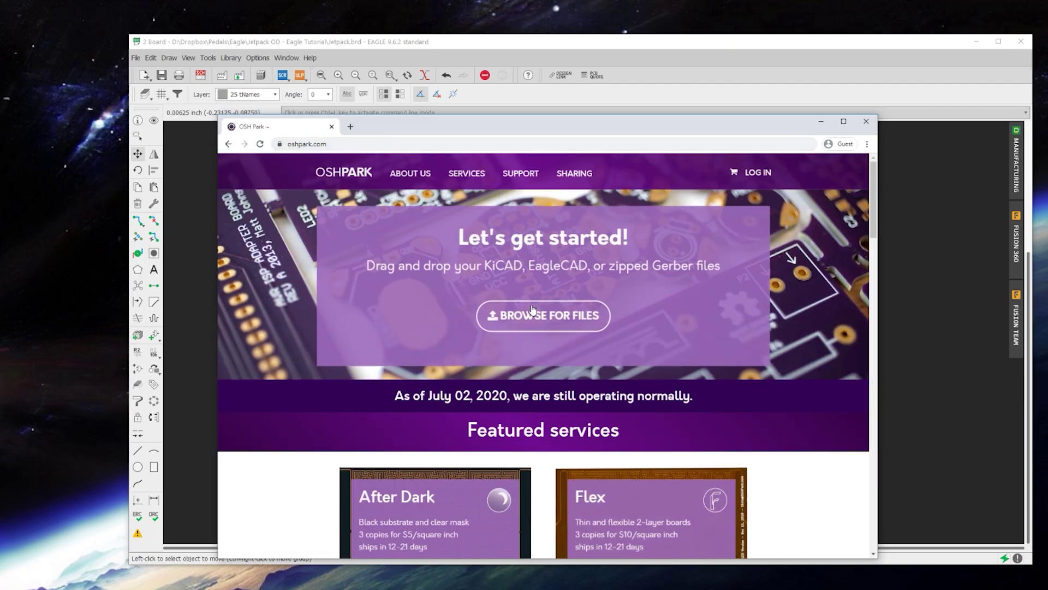
key(alt+Tab)
drag(700, 241, 660, 264)
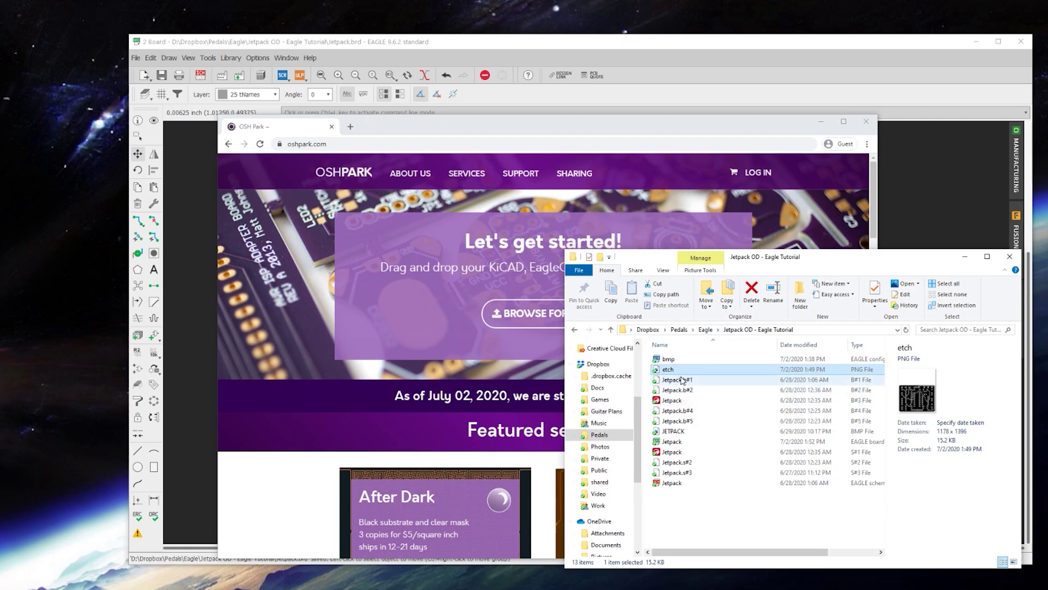
drag(673, 441, 522, 318)
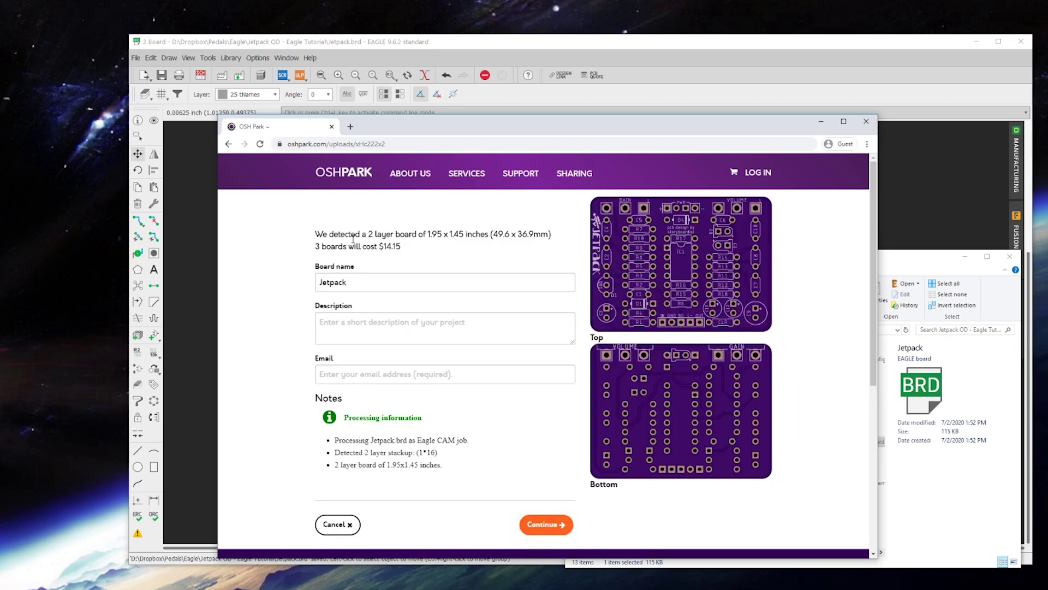
- Continue the OSH Park order, check the $14.15 price for three boards, and open a blank tab
drag(316, 247, 404, 254)
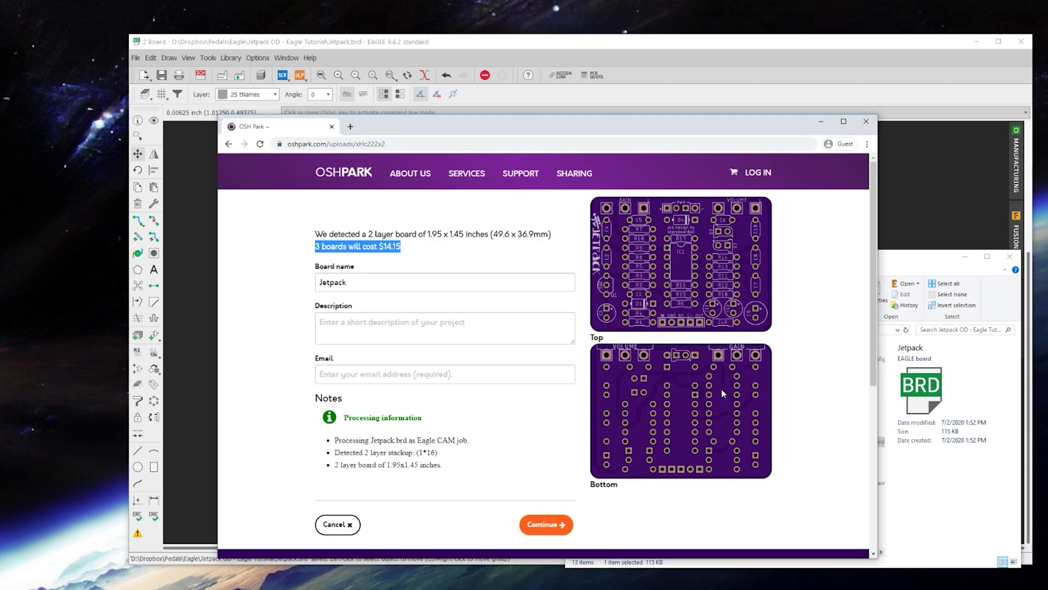
click(543, 526)
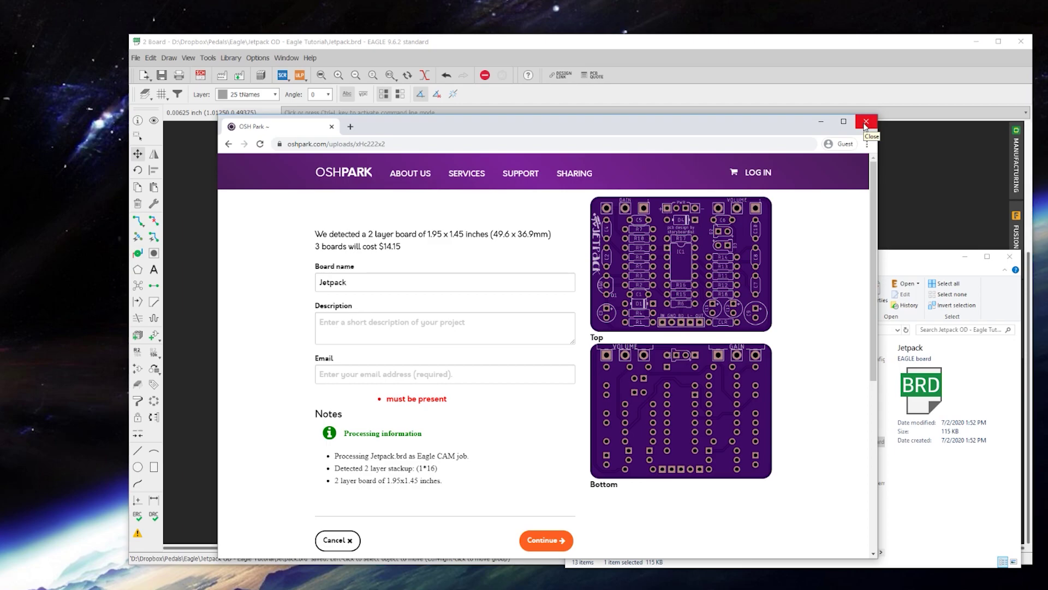
drag(406, 247, 379, 246)
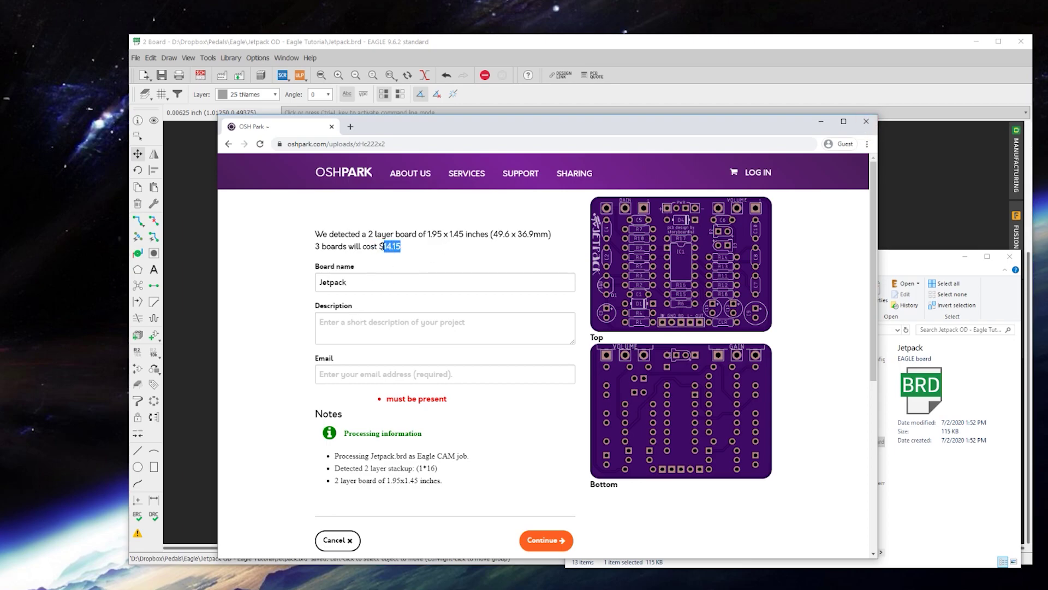
click(406, 251)
double_click(385, 246)
click(423, 253)
click(350, 126)
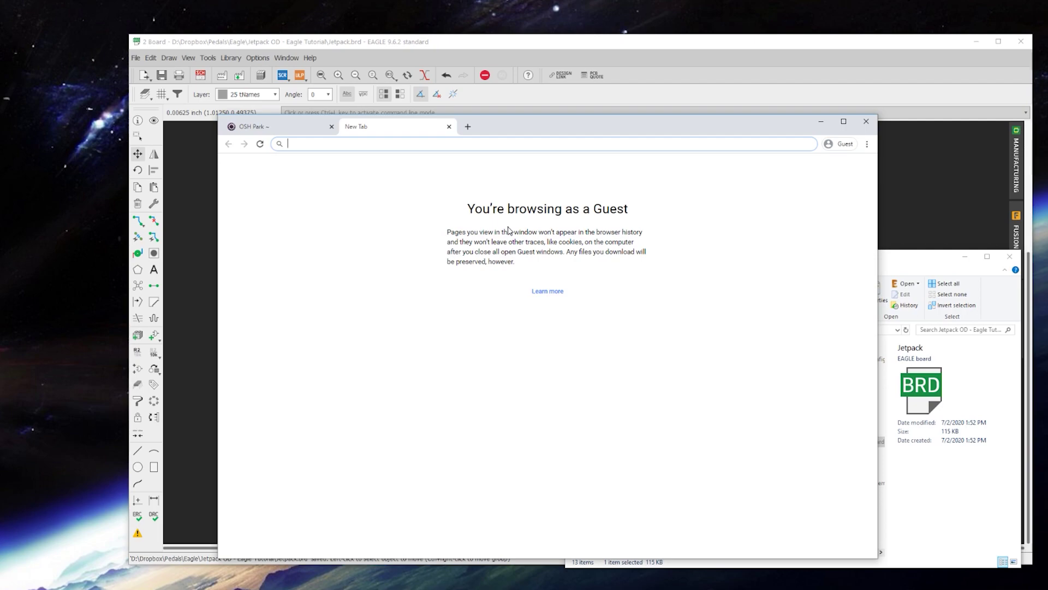
- Load JLCPCB in one tab and Elecrow's PCB manufacturing page in another
text(JLCpcb.com)
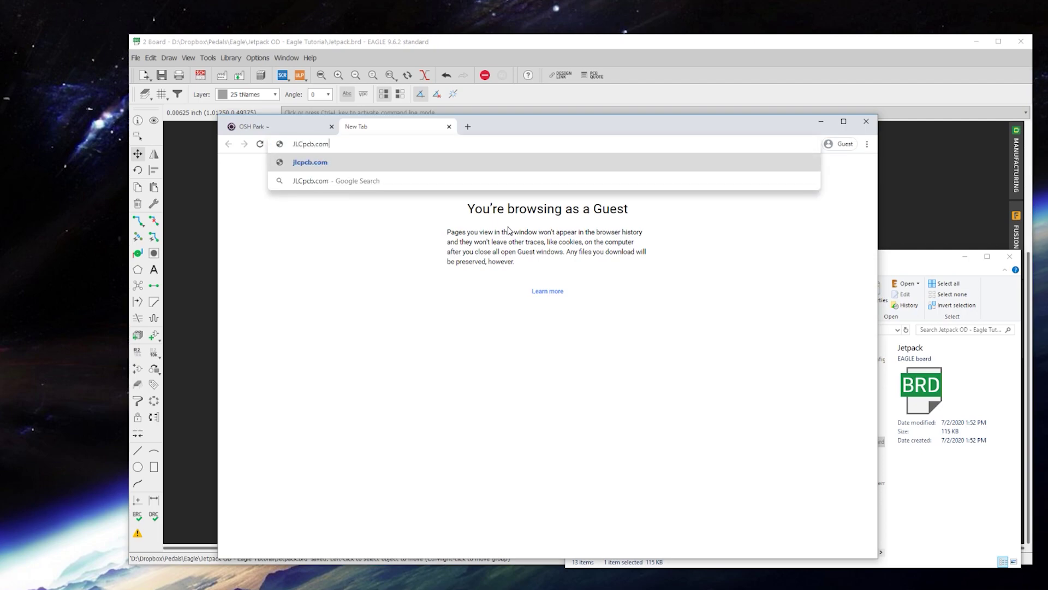
key(Return)
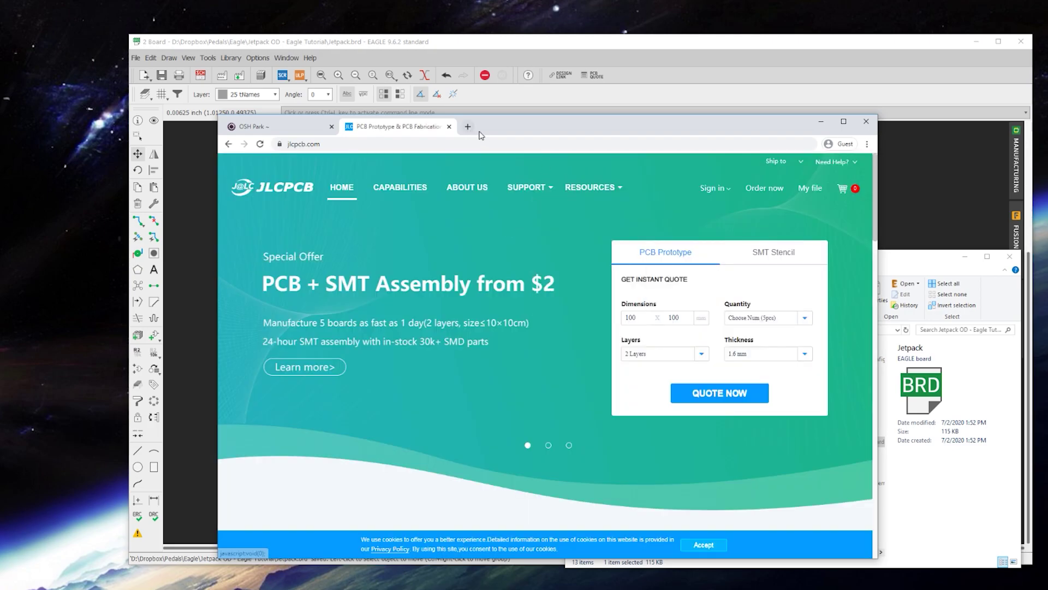
click(467, 126)
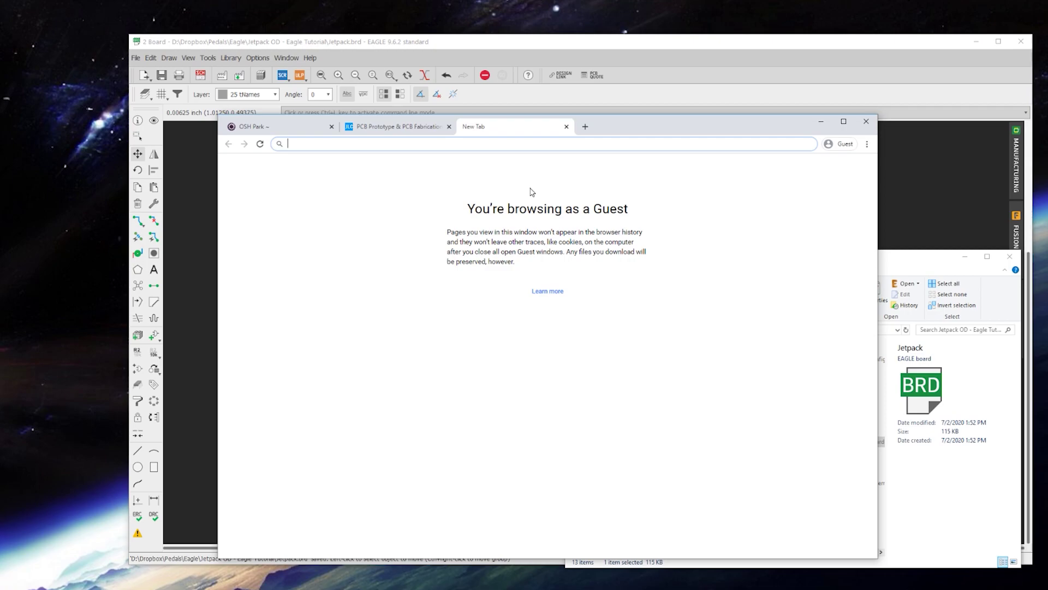
text(elecrow.com)
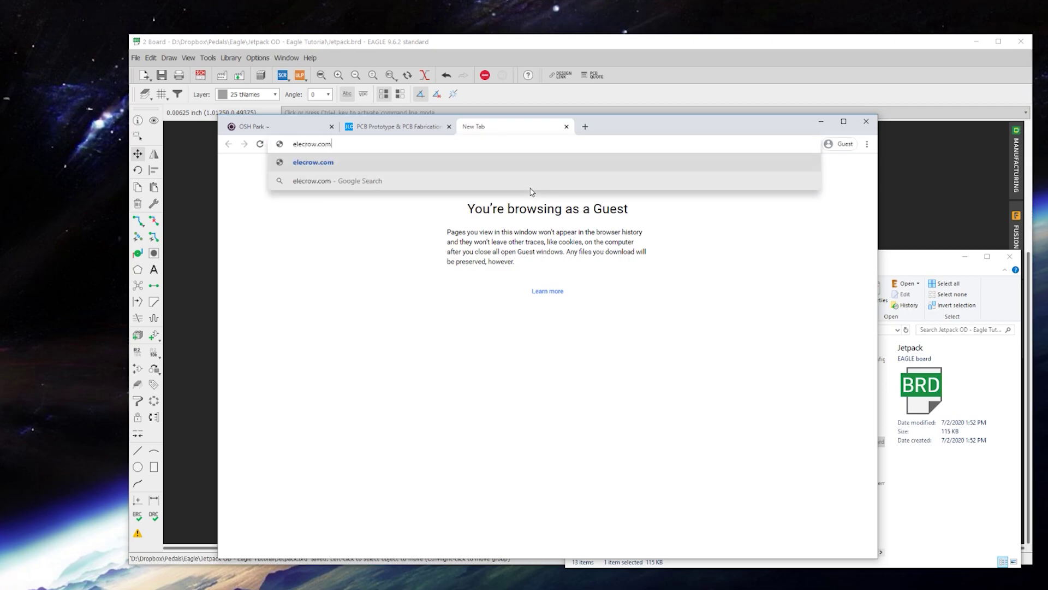
key(Return)
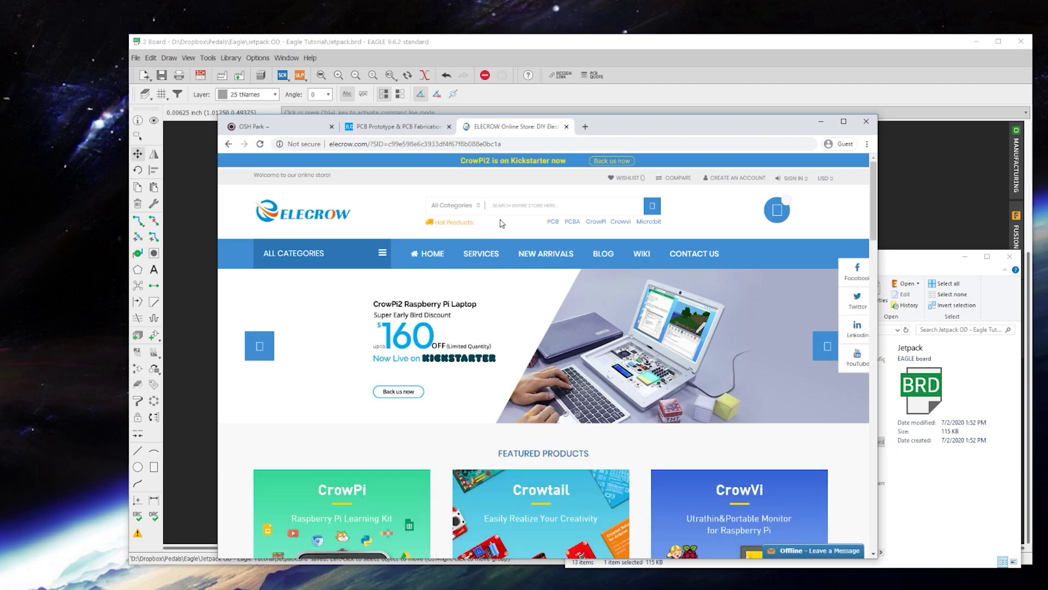
click(434, 254)
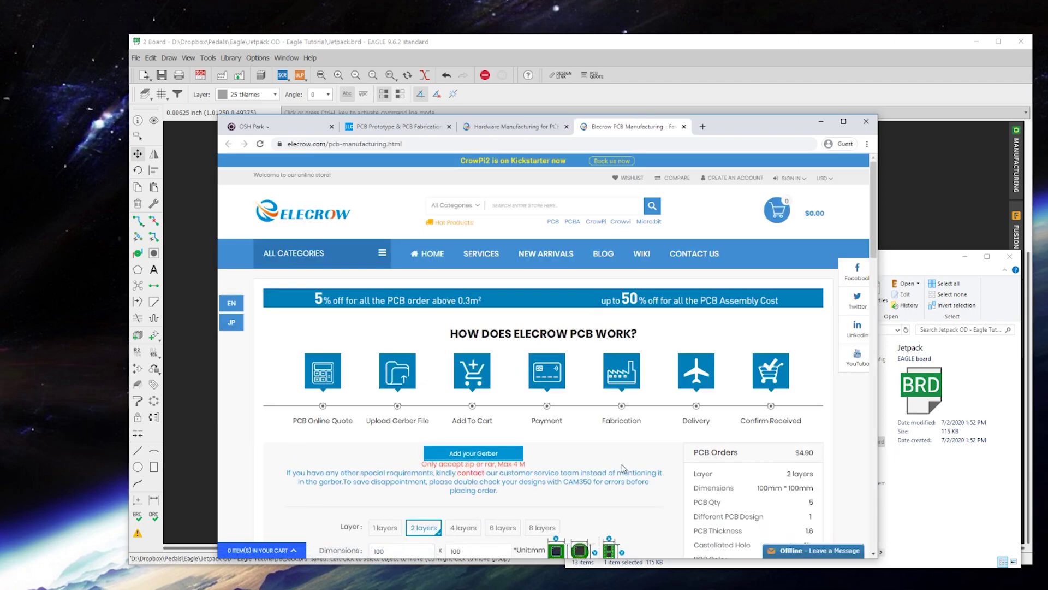
- Close the extra Elecrow tab, scroll Elecrow's order form, return to JLCPCB, then EAGLE
click(418, 132)
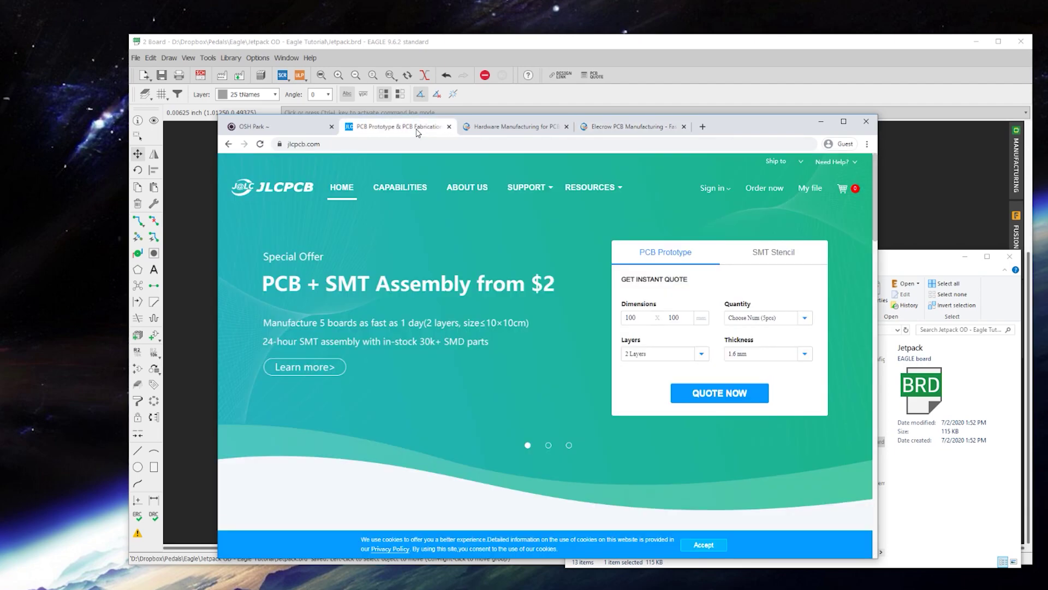
click(567, 126)
click(504, 129)
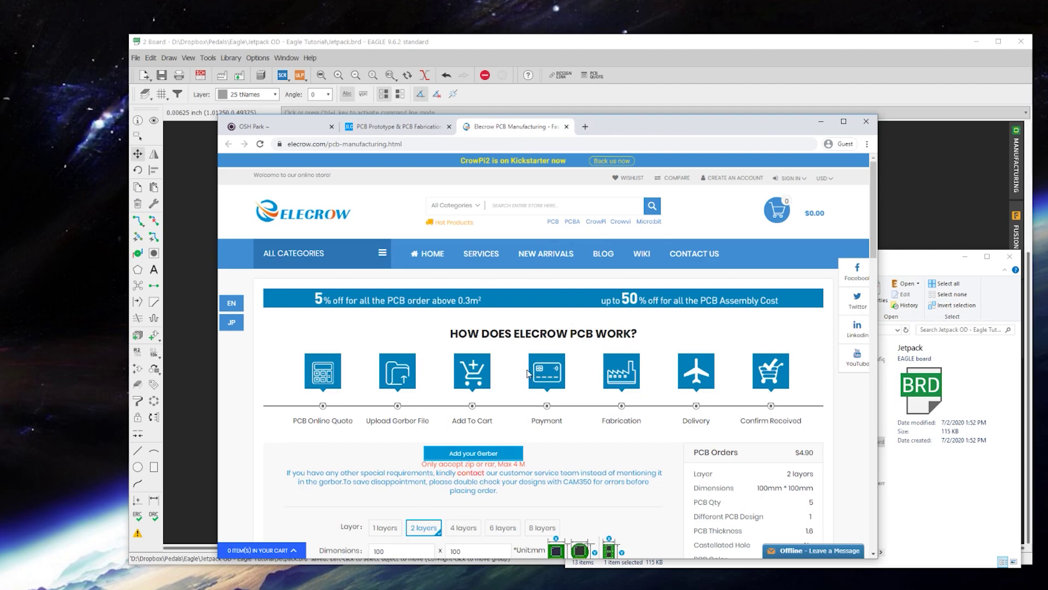
scroll(520, 376, down, 3)
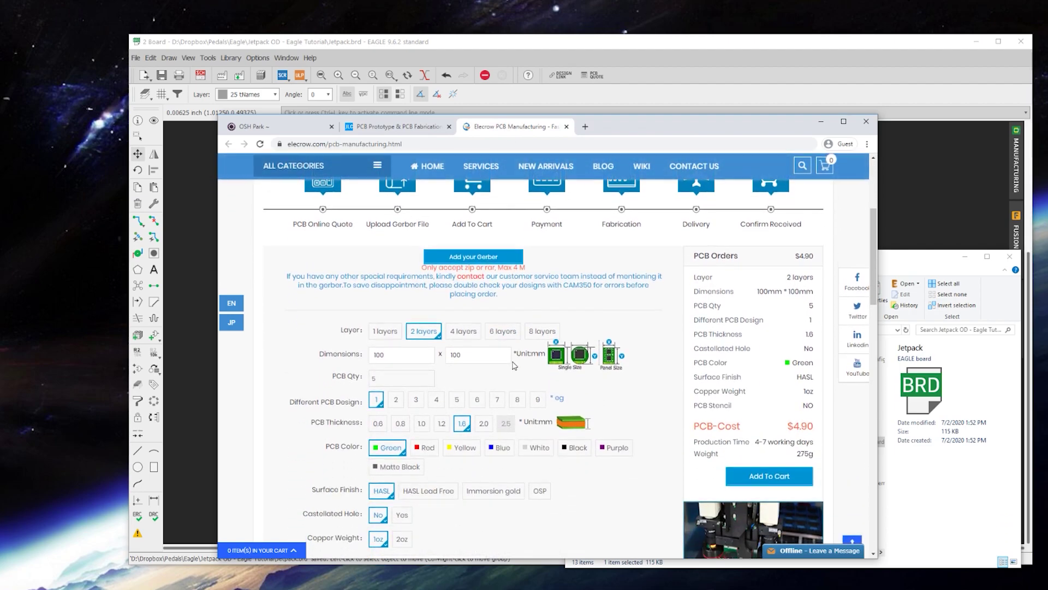
scroll(514, 367, down, 2)
scroll(513, 366, up, 1)
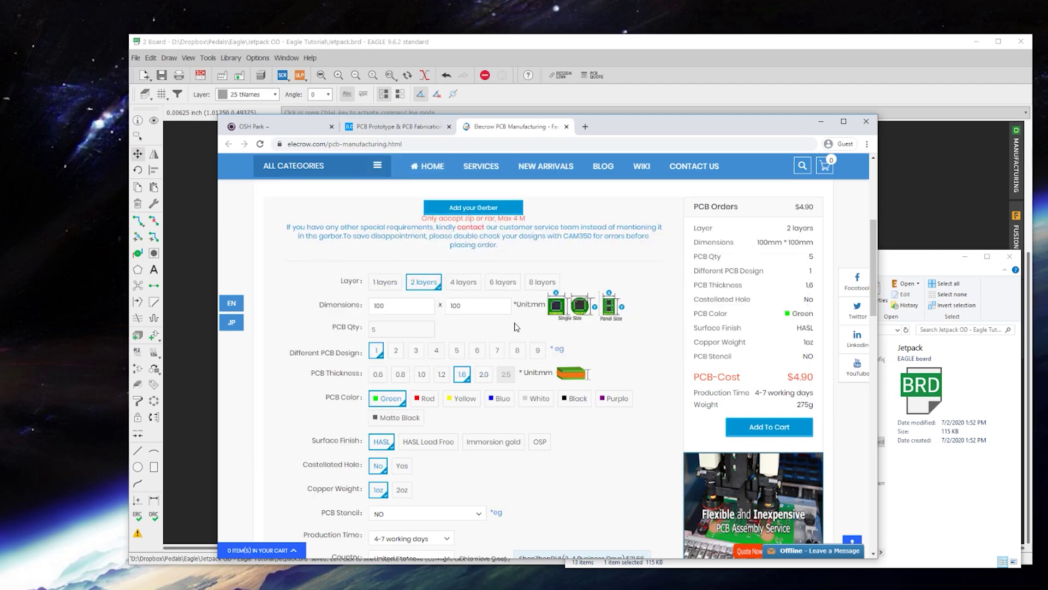
click(402, 129)
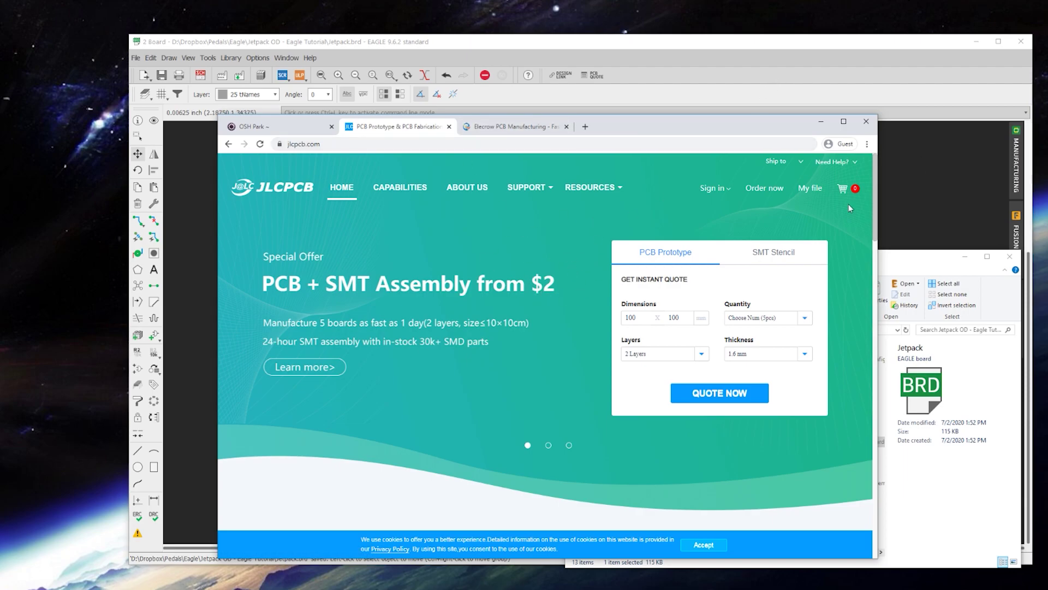
click(921, 181)
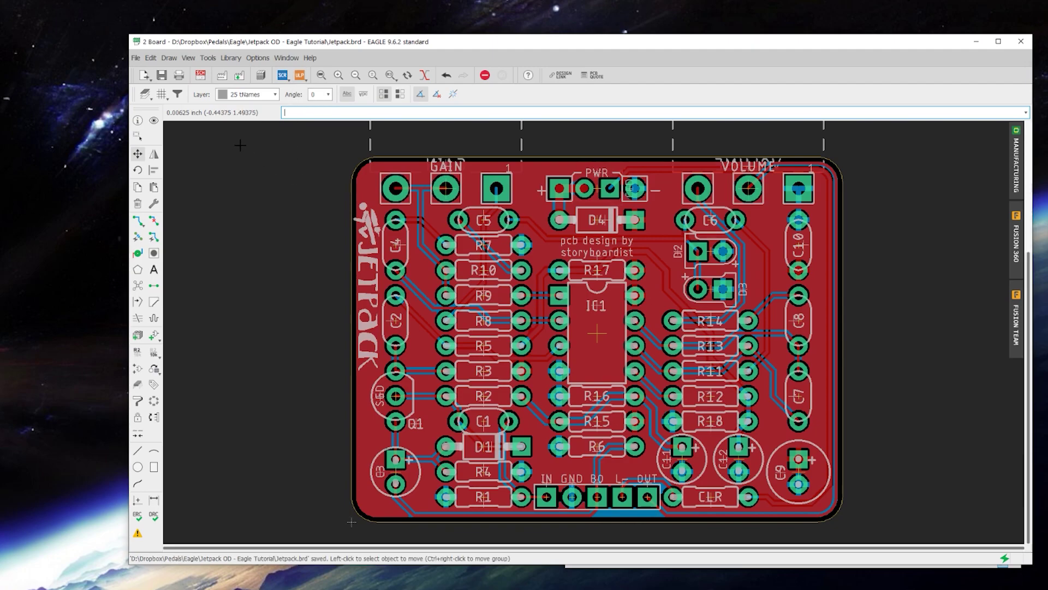
- Open the CAM Processor and the Documents > eagle > cam folder in File Explorer
click(222, 77)
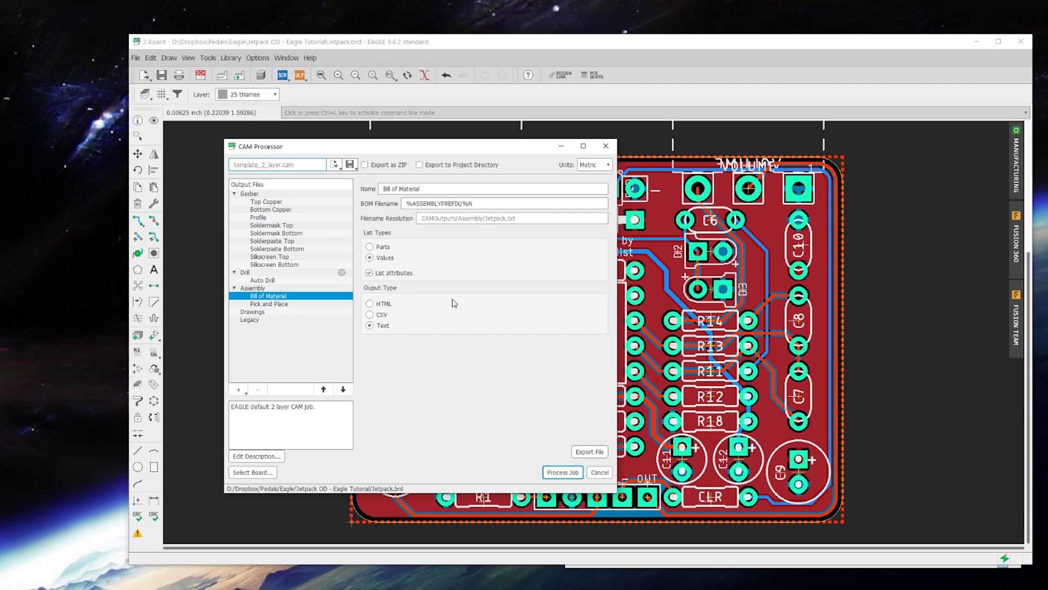
key(alt+Tab)
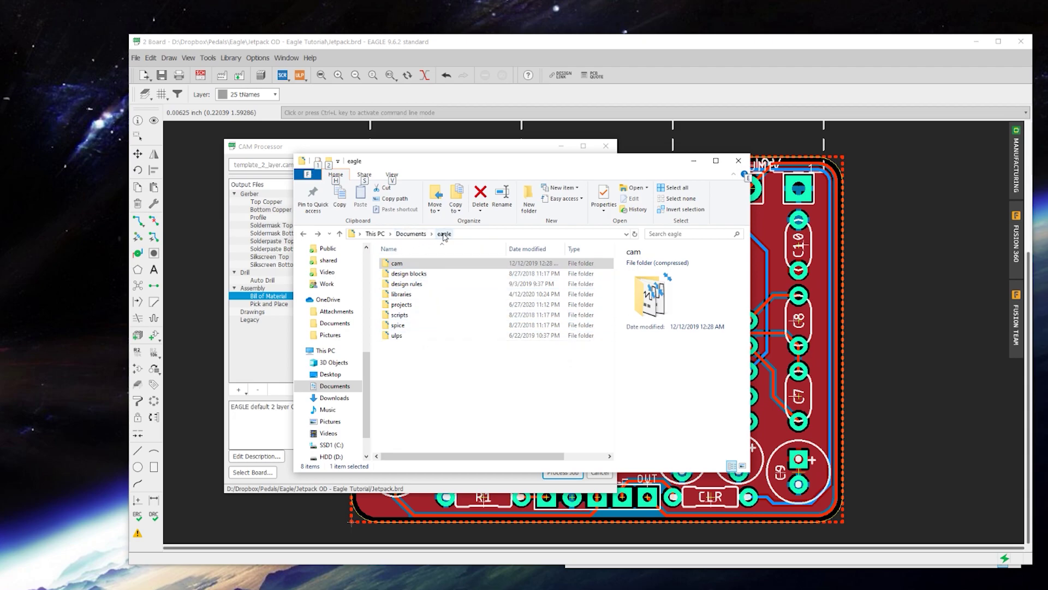
double_click(413, 264)
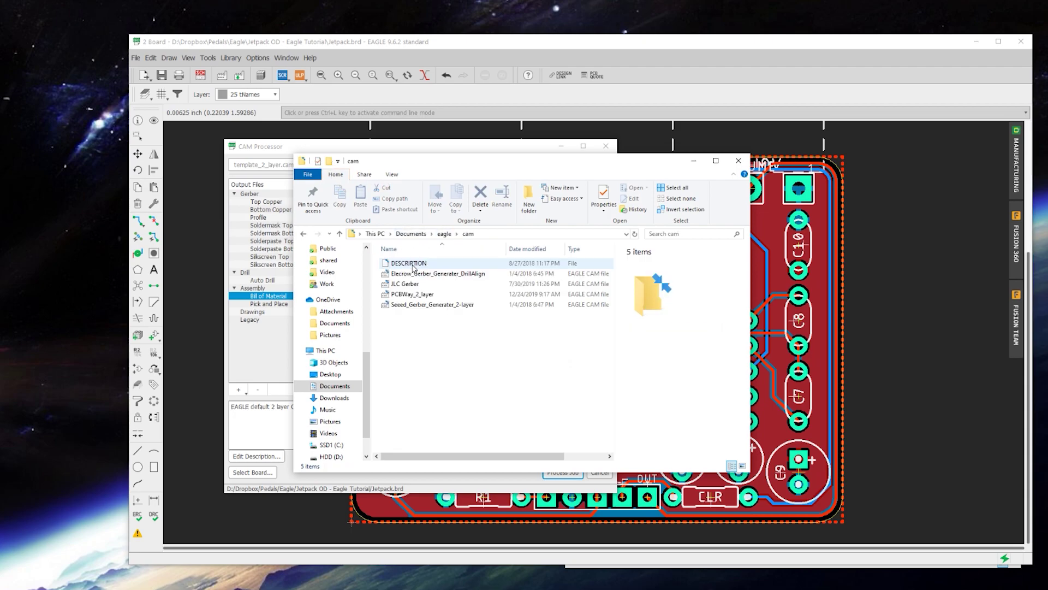
- Load a saved manufacturer CAM job and review its Gerber, Drill, Assembly and Drawings outputs
click(422, 147)
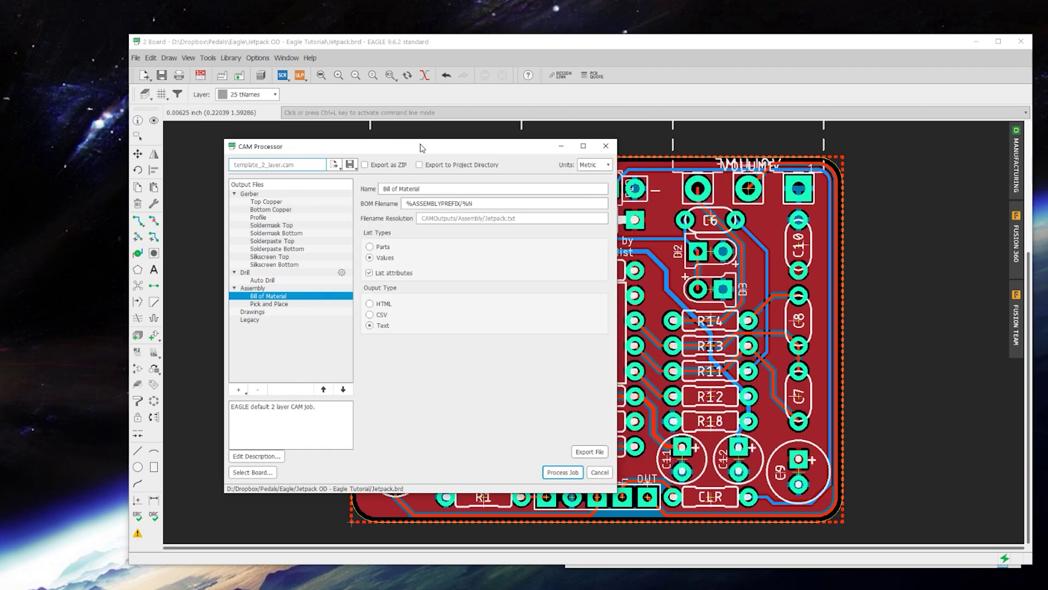
click(335, 166)
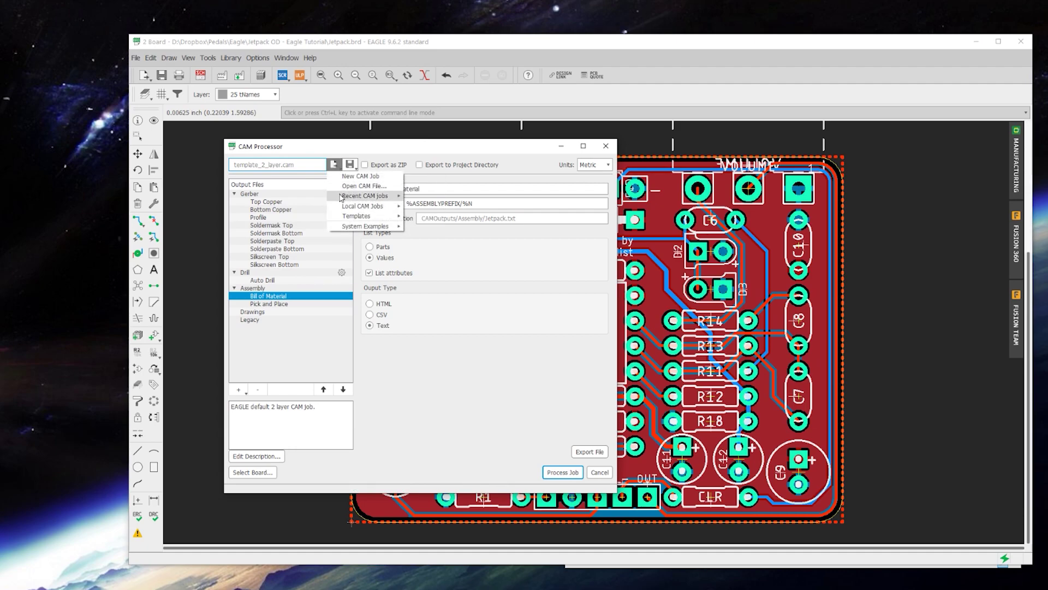
mouse_move(339, 207)
mouse_move(429, 206)
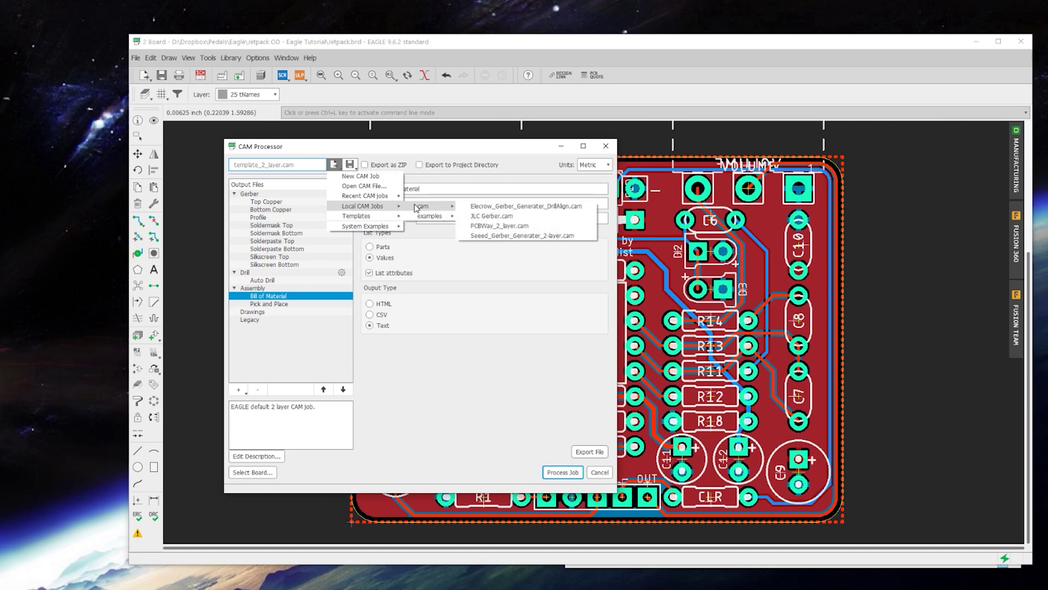
click(527, 207)
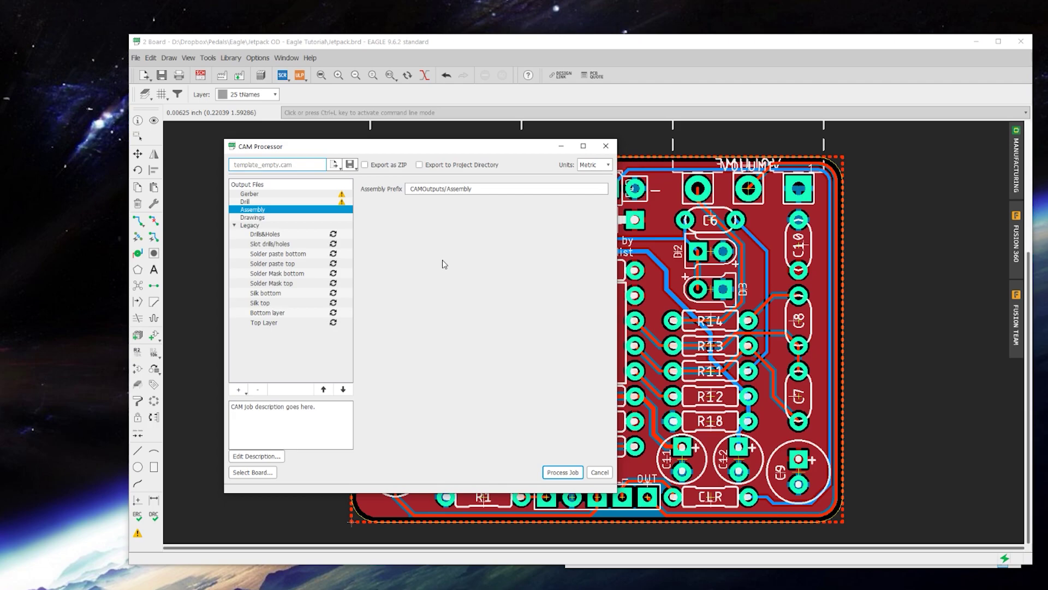
click(262, 244)
click(253, 200)
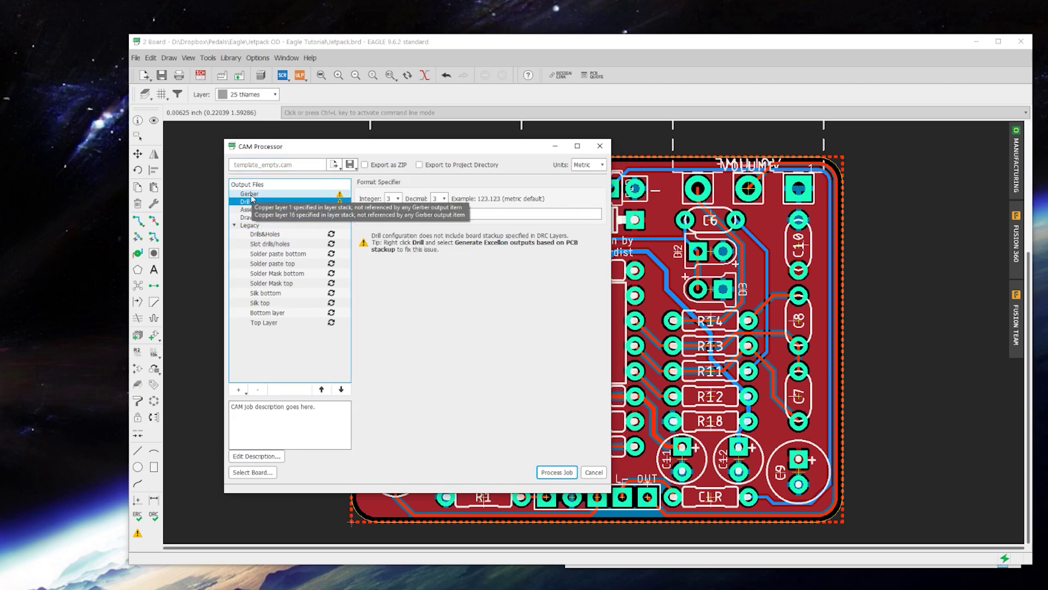
click(250, 194)
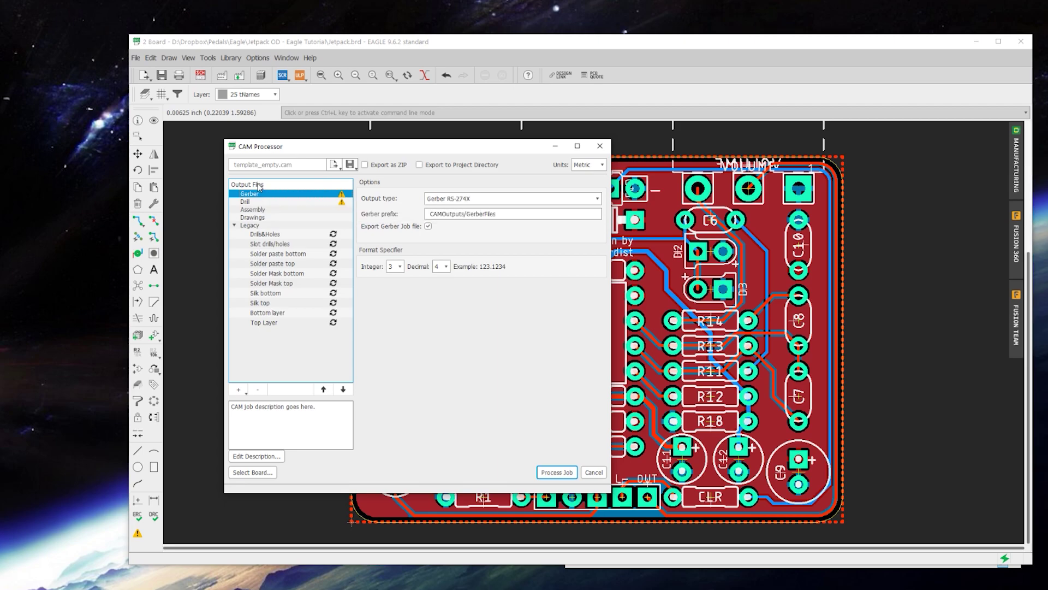
click(254, 201)
click(257, 209)
click(258, 218)
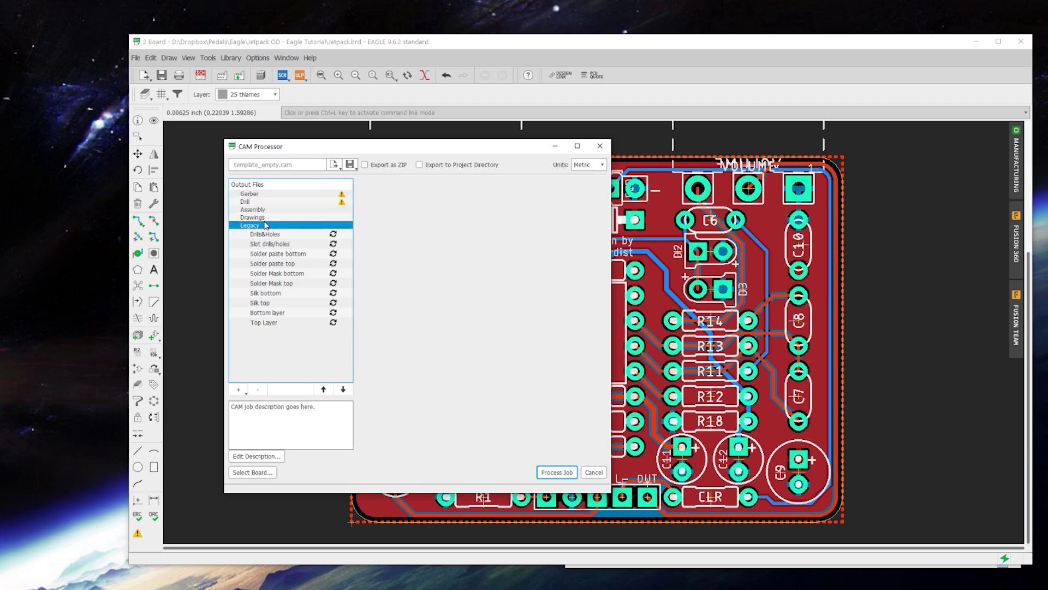
click(259, 195)
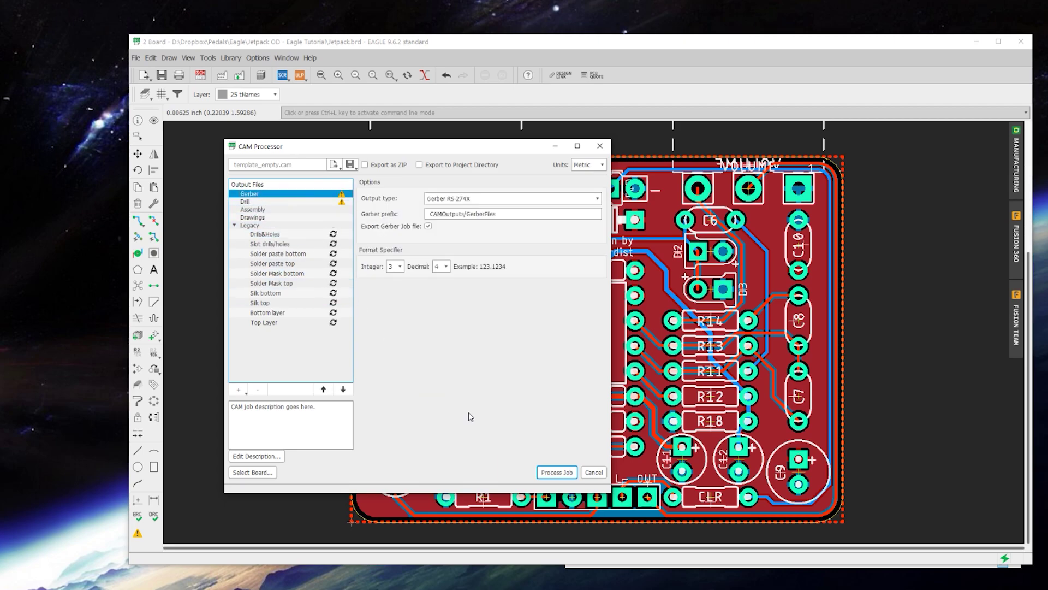
- Process the job into the Jetpack project folder, accept the legacy warning, and close CAM Processor
click(557, 472)
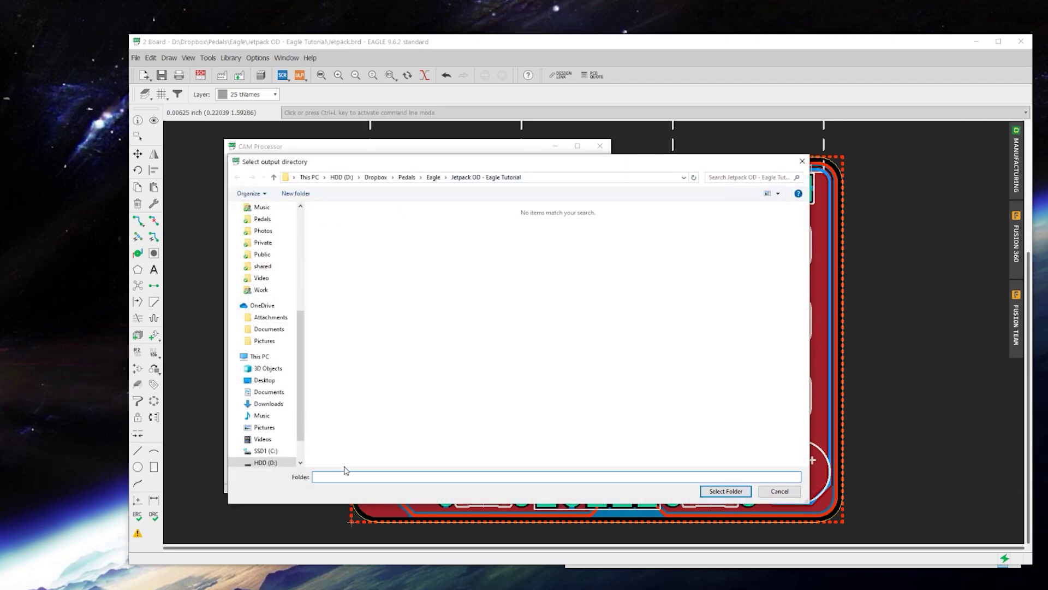
click(737, 492)
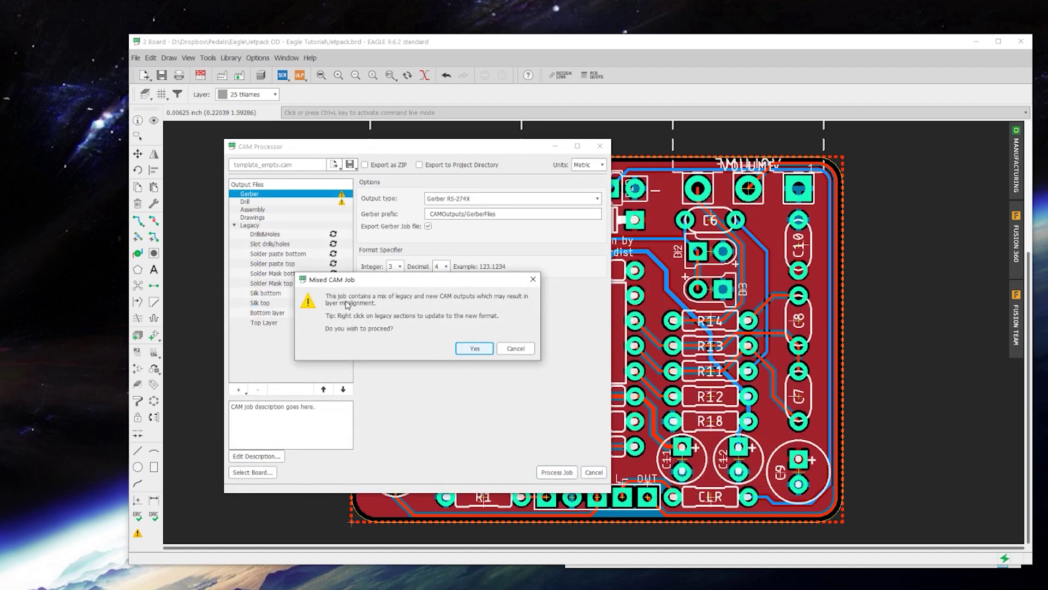
click(471, 349)
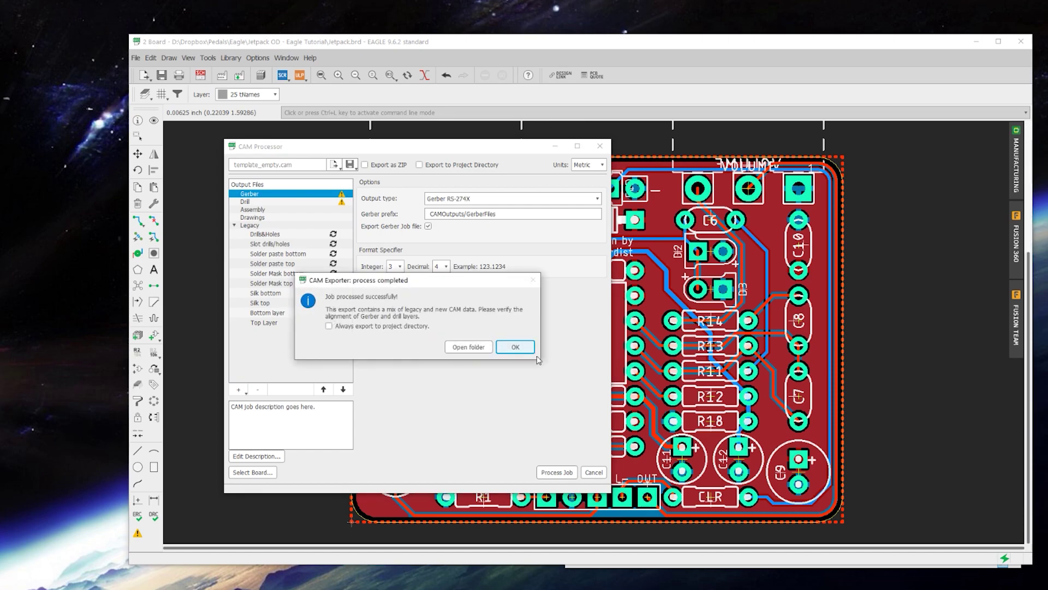
click(517, 347)
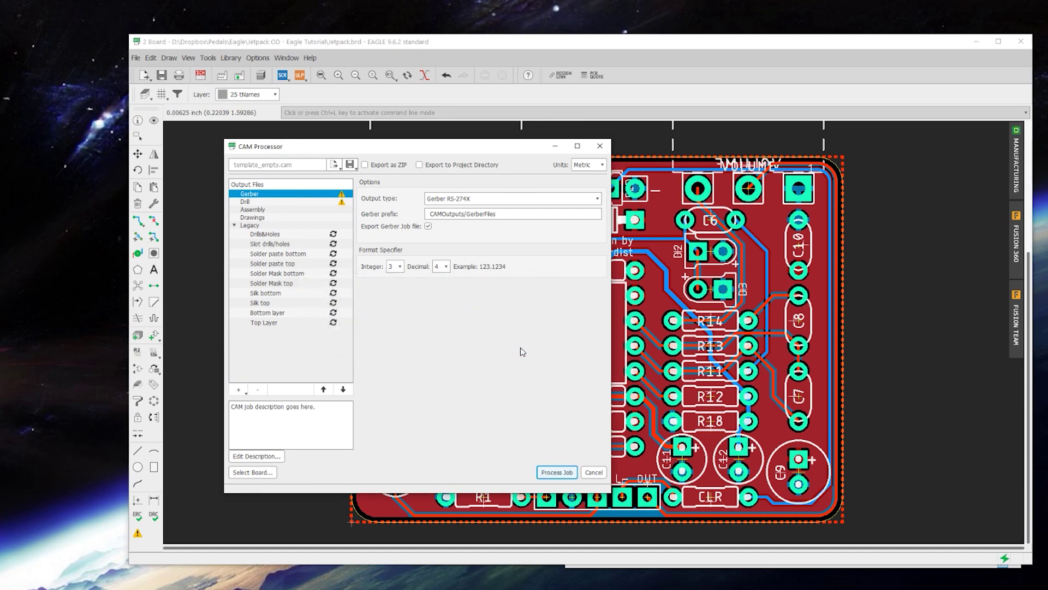
click(595, 472)
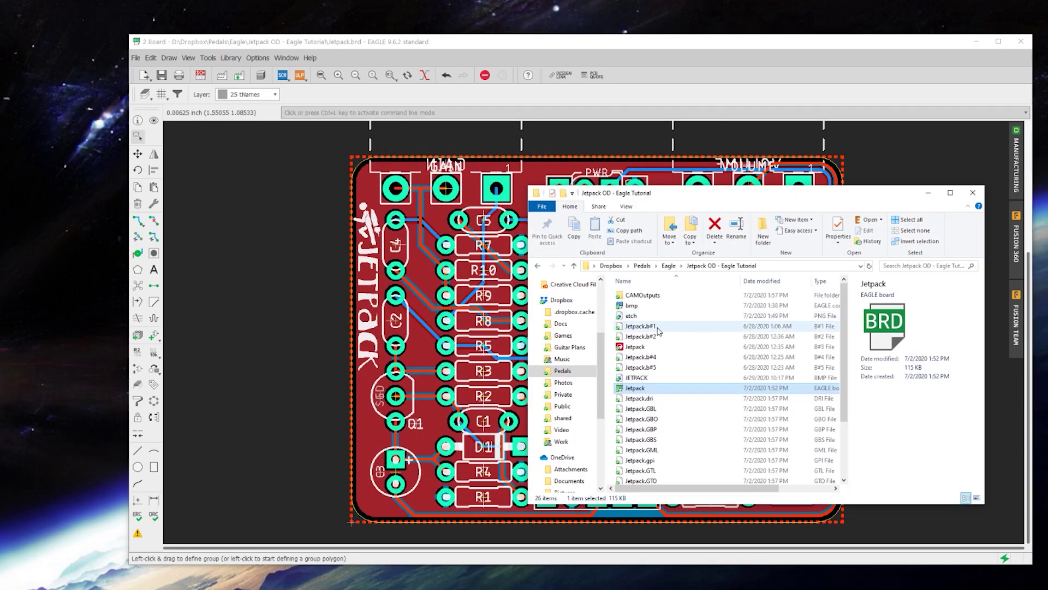
- Delete the five board backup files Jetpack.b#1 through Jetpack.b#5
click(660, 327)
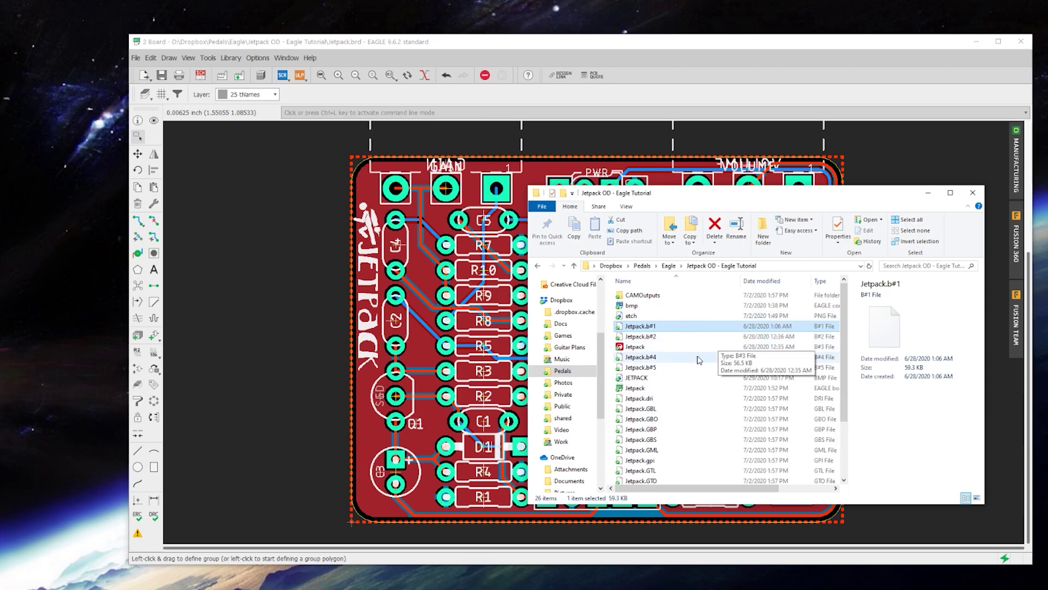
shift+click(663, 370)
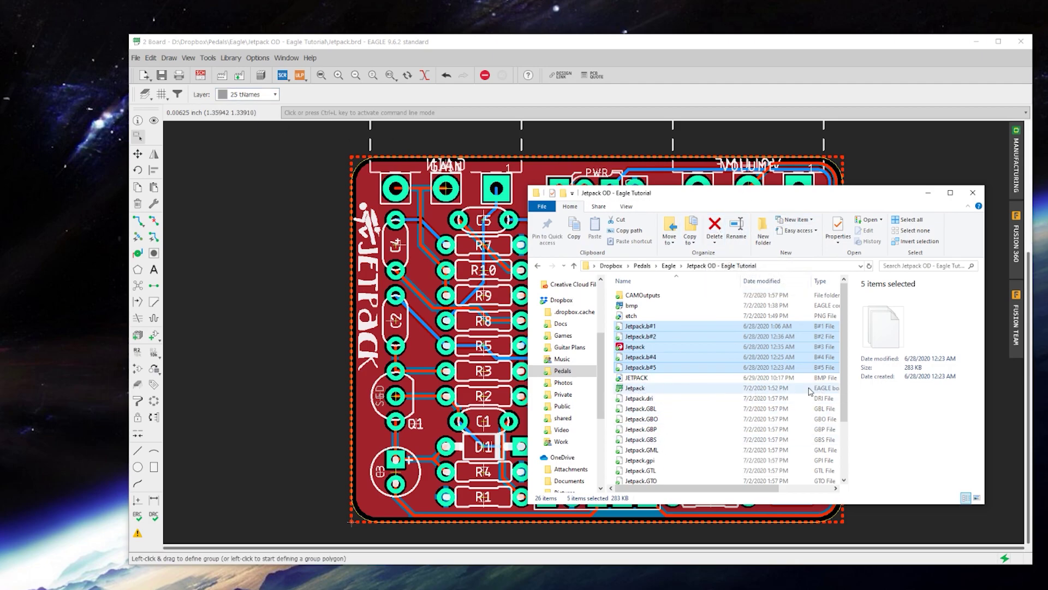
mouse_move(629, 390)
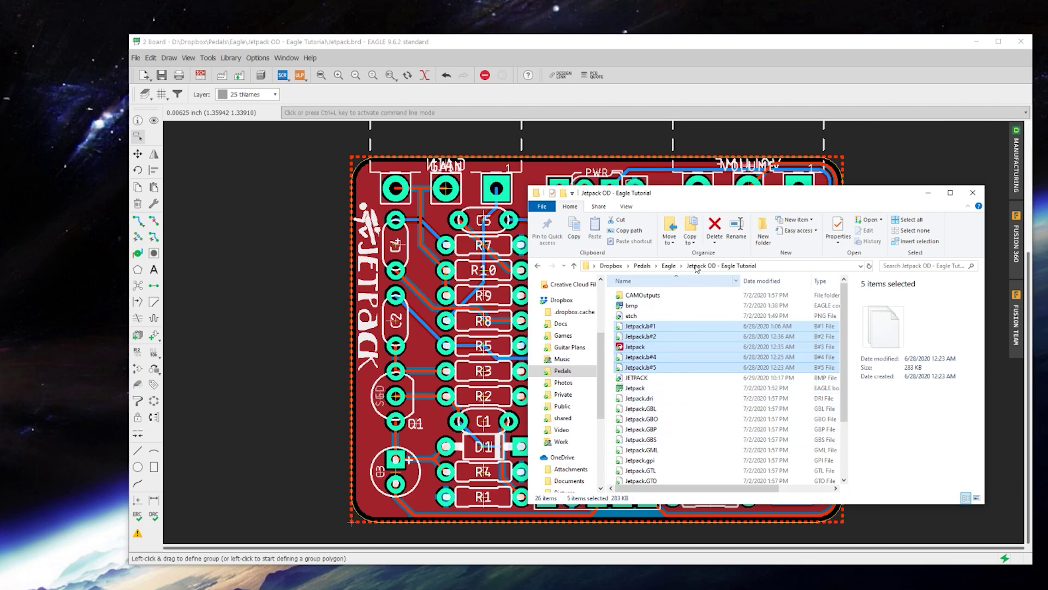
click(715, 228)
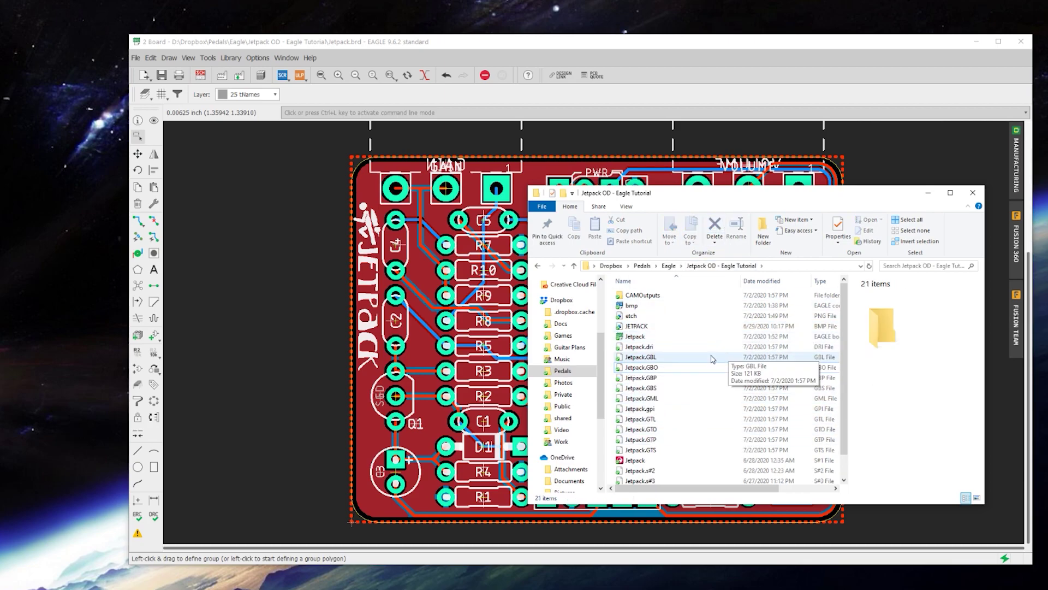
- Delete the three schematic backup files Jetpack.s#1 through Jetpack.s#3
scroll(710, 437, down, 1)
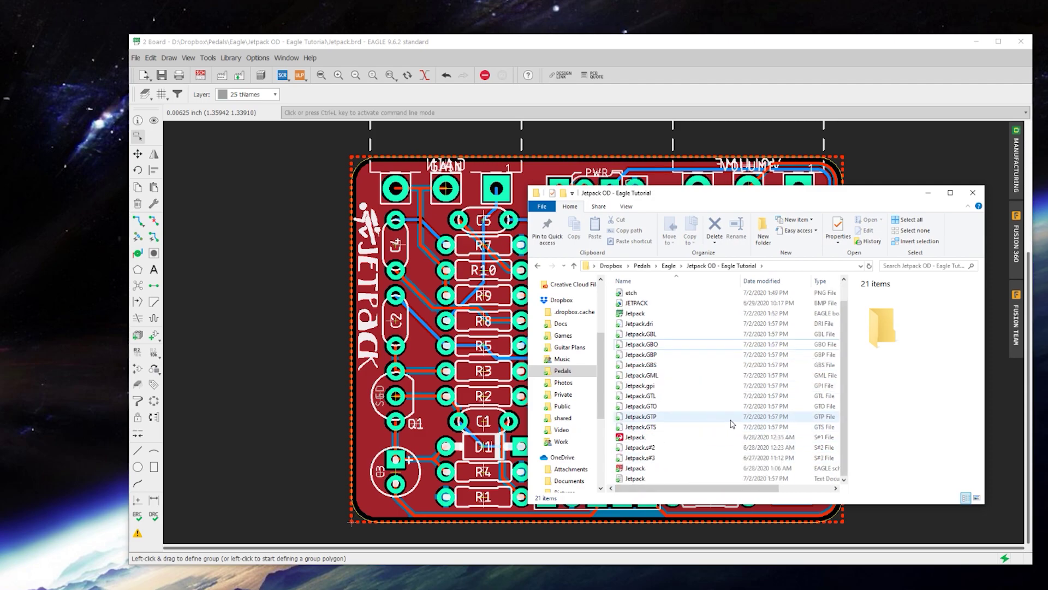
click(656, 439)
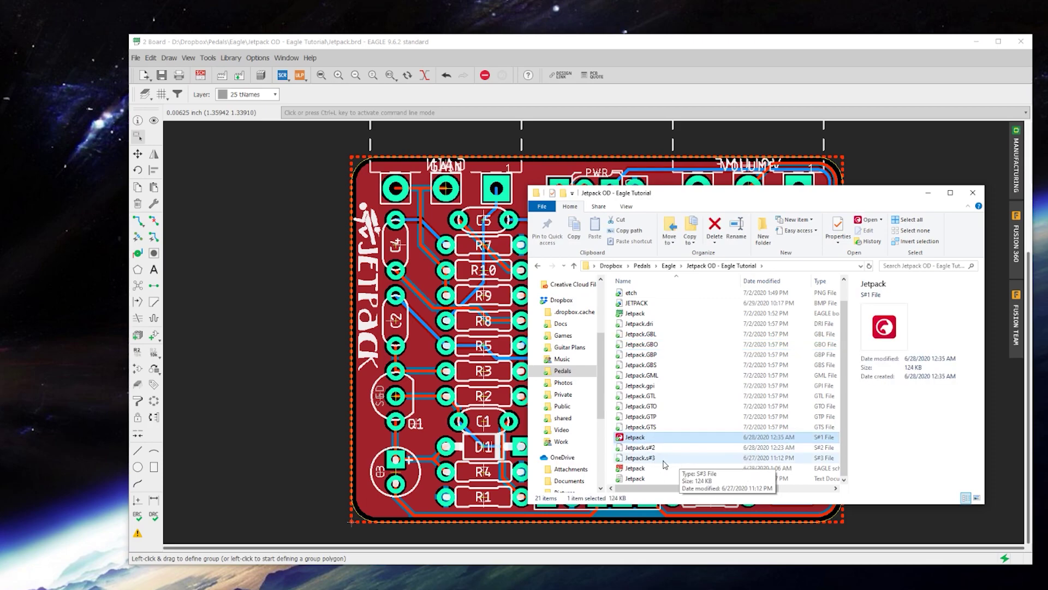
shift+click(640, 460)
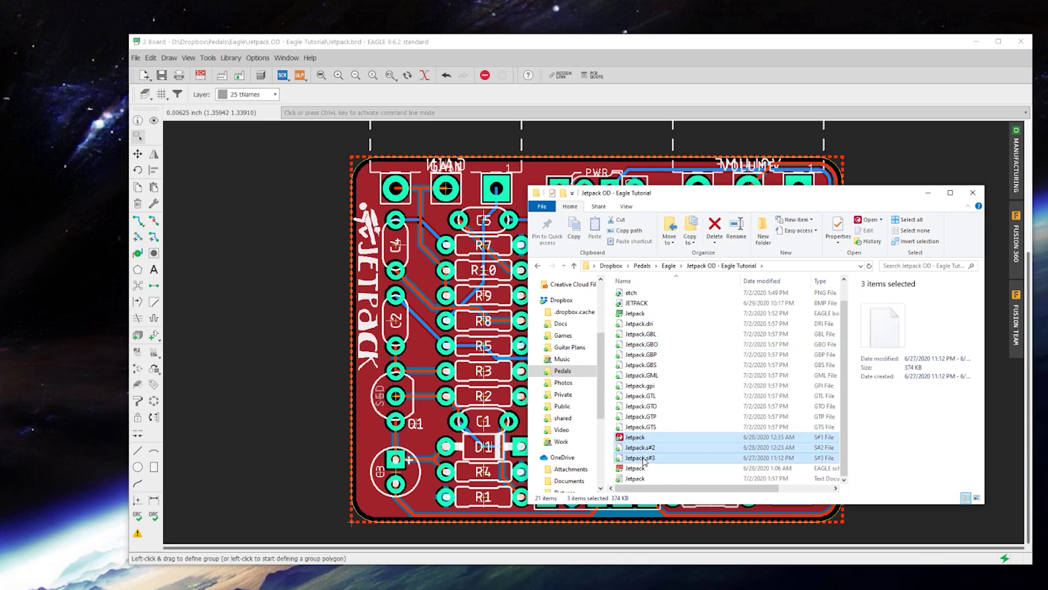
click(715, 226)
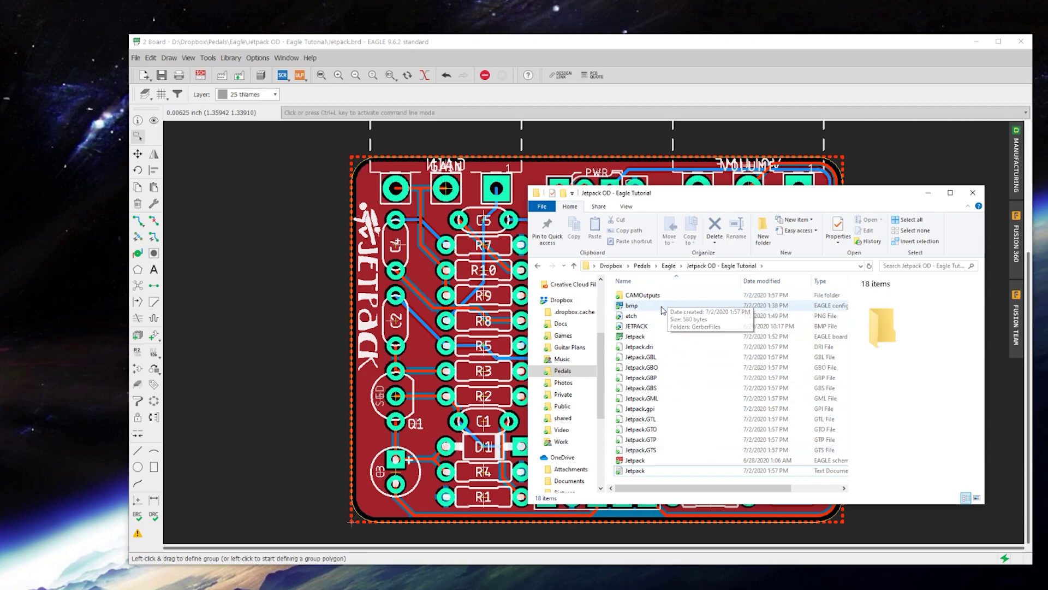
- View the required Gerber file list on Elecrow's PCB manufacturing page
key(alt+Tab)
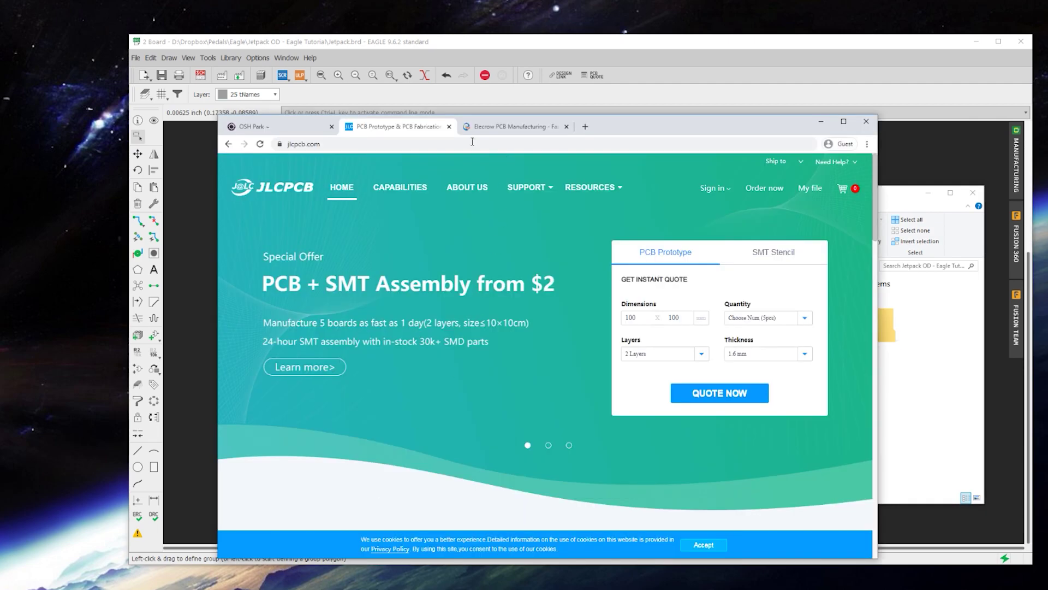
click(481, 126)
scroll(540, 387, down, 8)
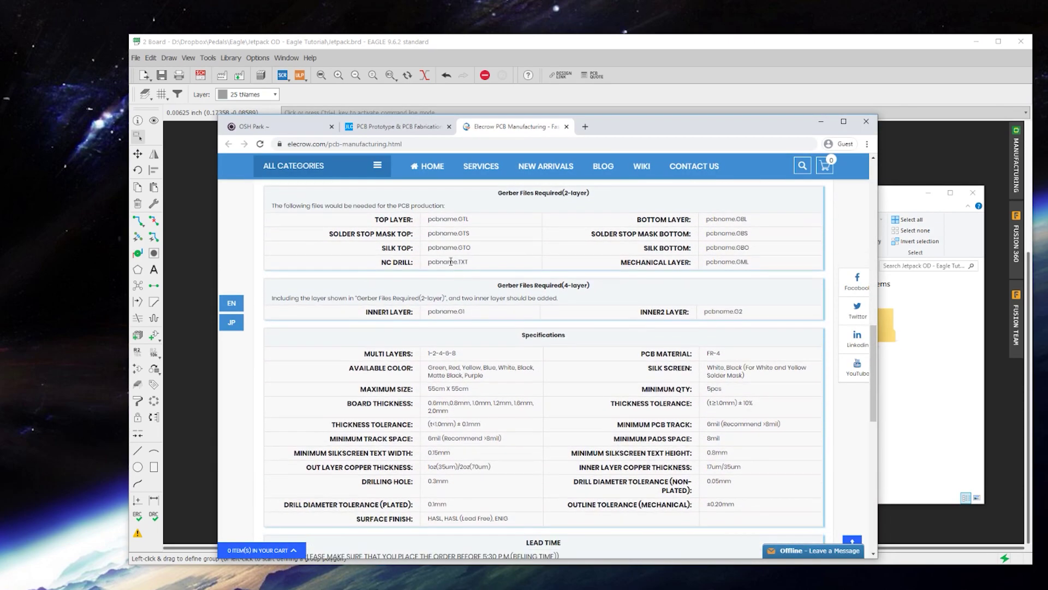
scroll(451, 257, up, 2)
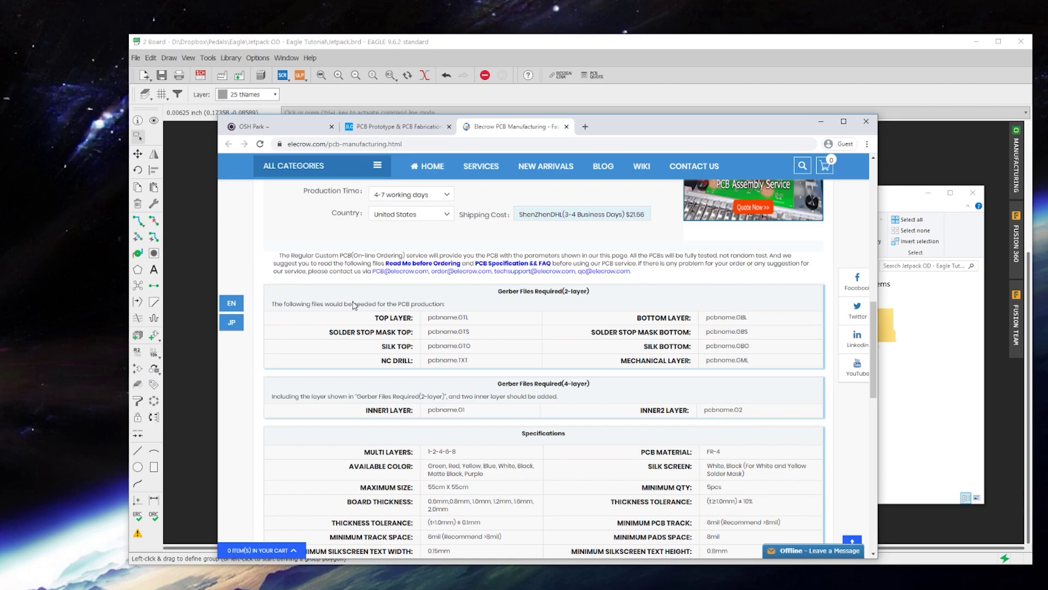
- Delete the CAMOutputs folder and the Jetpack.GBP and Jetpack.GTP paste files
click(947, 349)
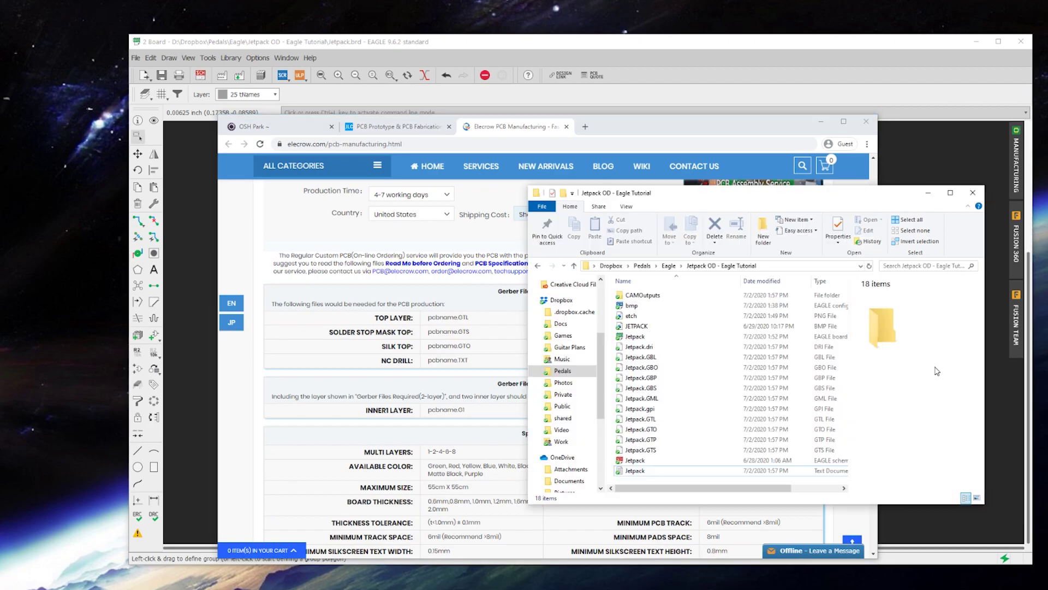
click(648, 298)
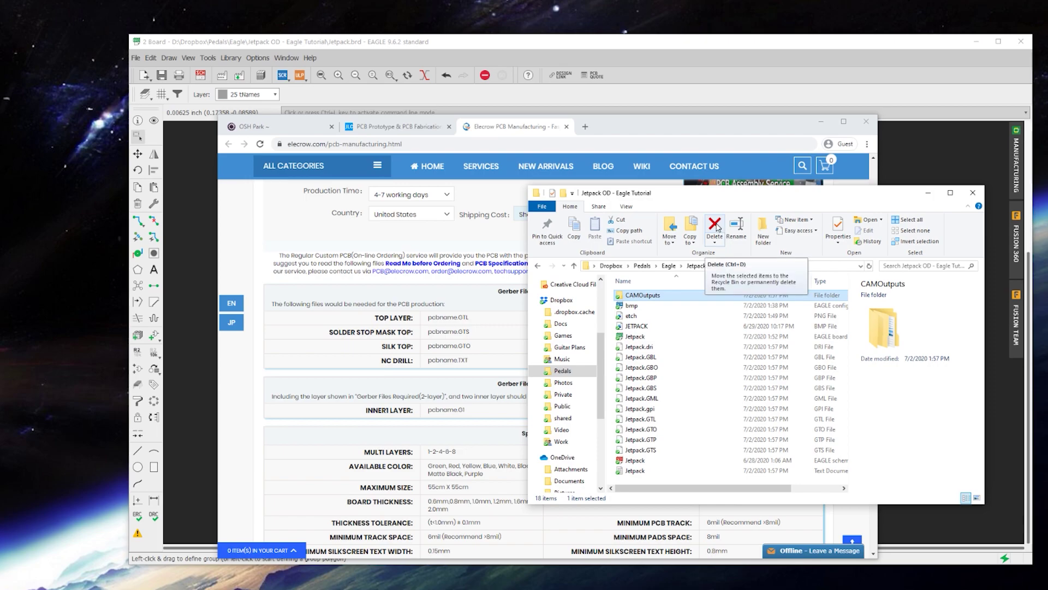
click(715, 229)
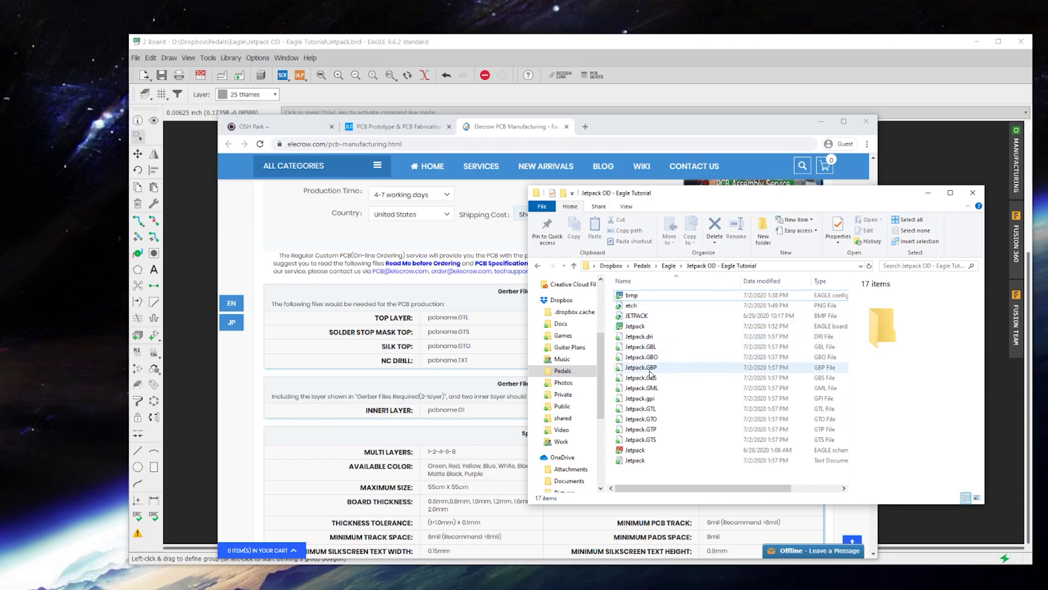
click(656, 369)
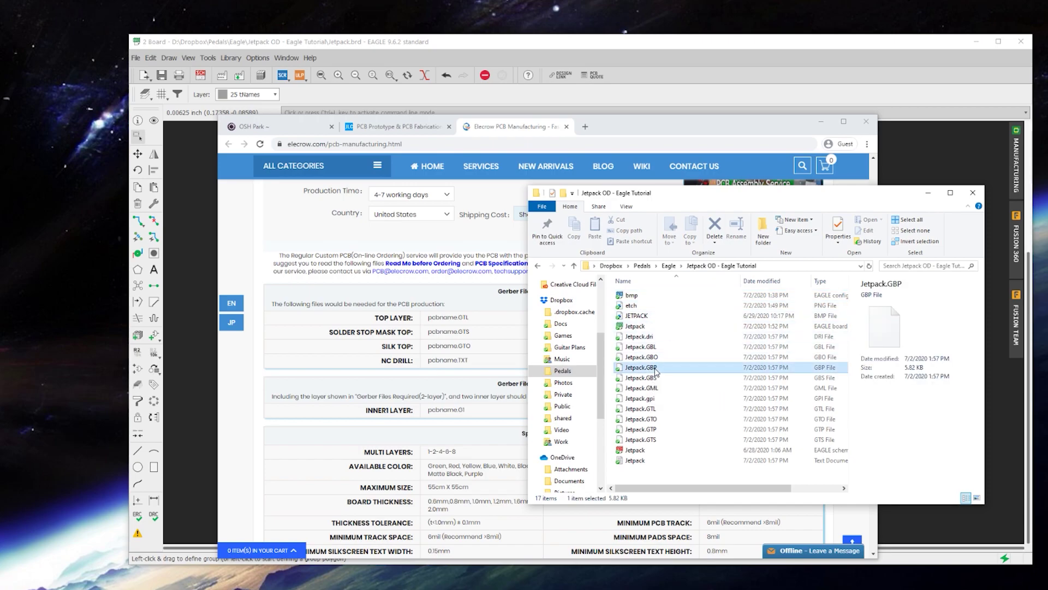
ctrl+click(663, 429)
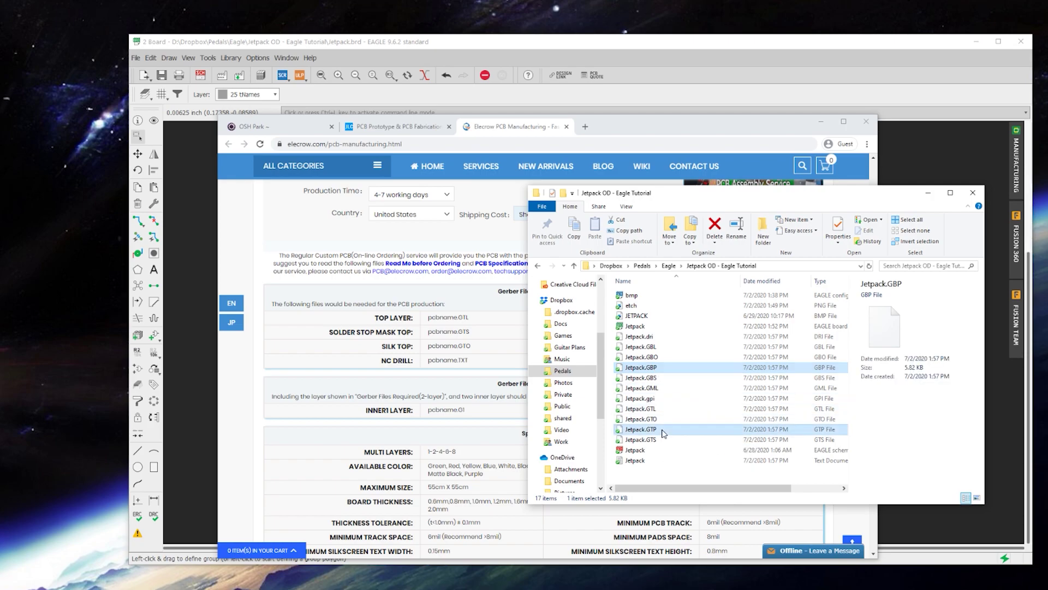
click(714, 224)
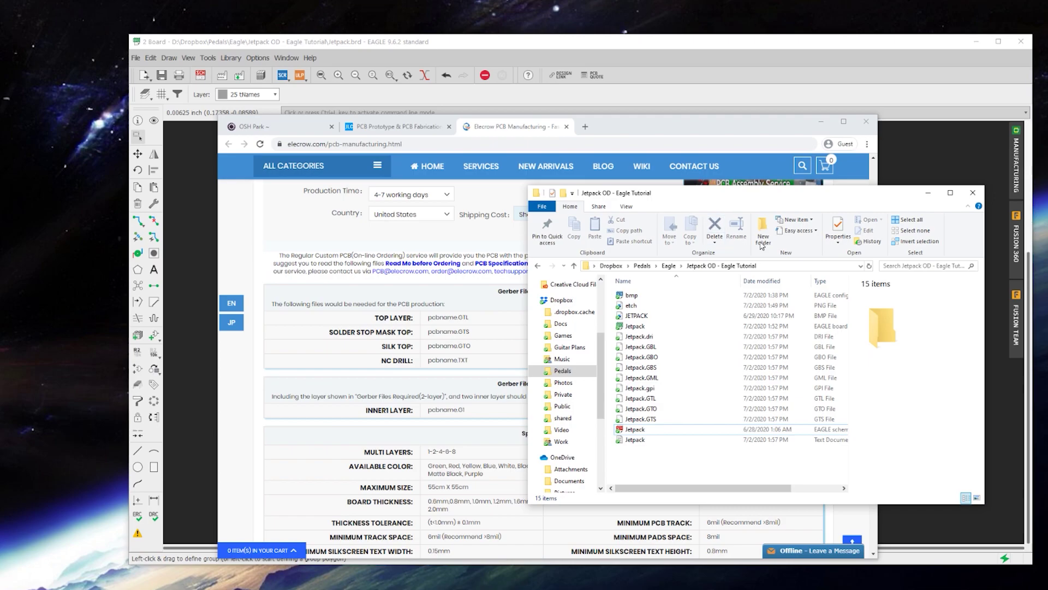
- Delete Jetpack.dri and Jetpack.gpi from the project folder
click(642, 346)
click(641, 339)
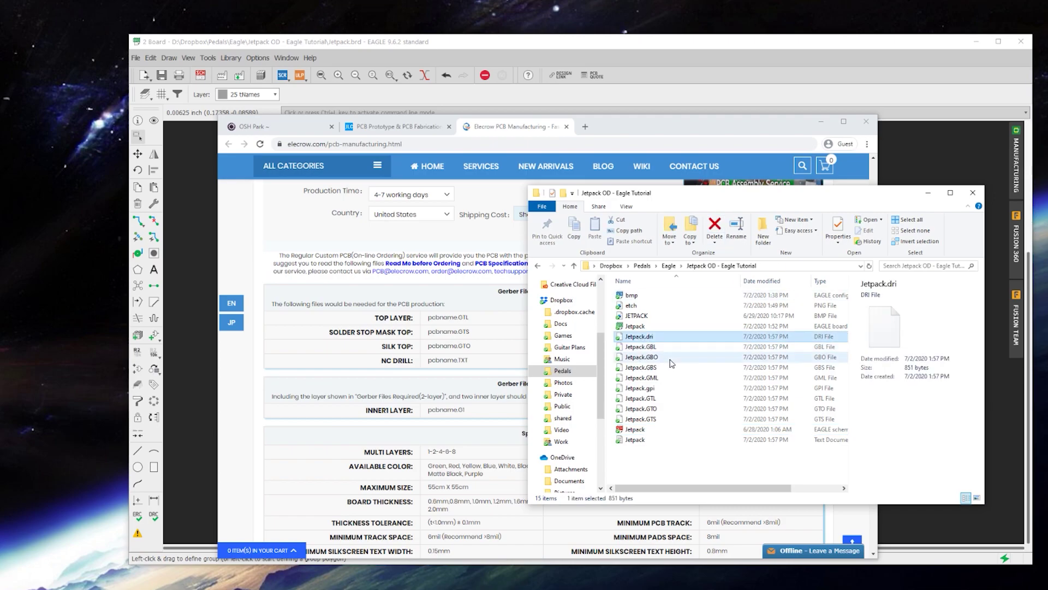
ctrl+click(664, 389)
click(717, 227)
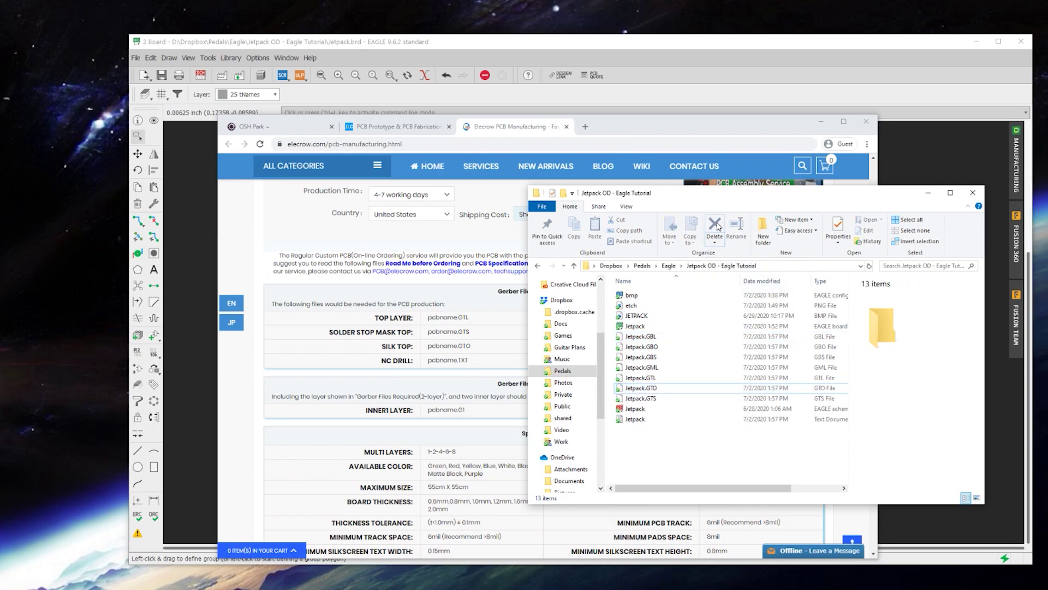
- Select the Gerber layer files through Jetpack.GTS, the drill text document and Jetpack.GBL
click(647, 337)
shift+click(653, 399)
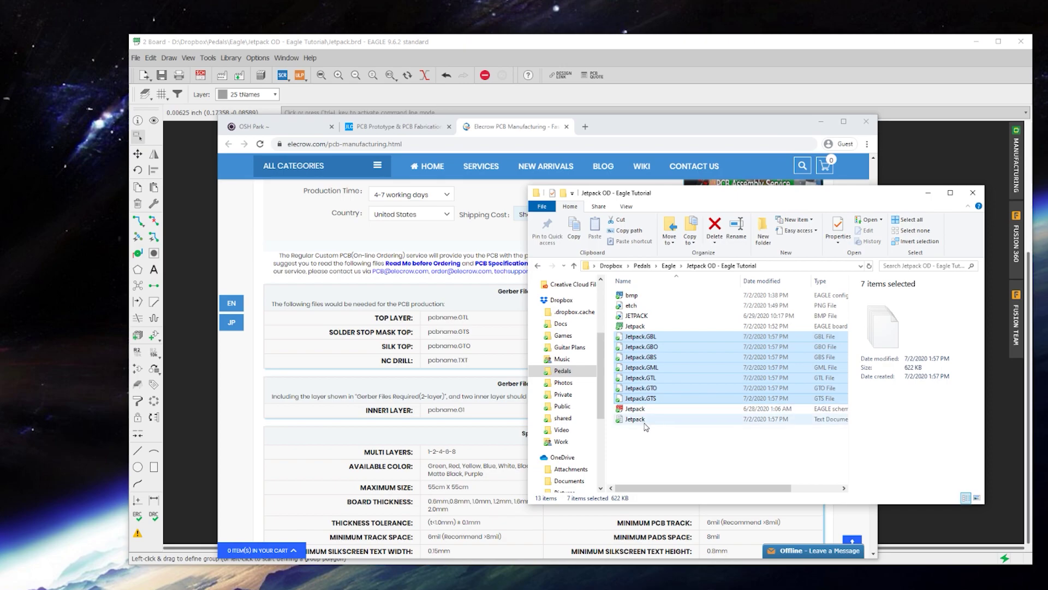
ctrl+click(635, 420)
ctrl+click(655, 338)
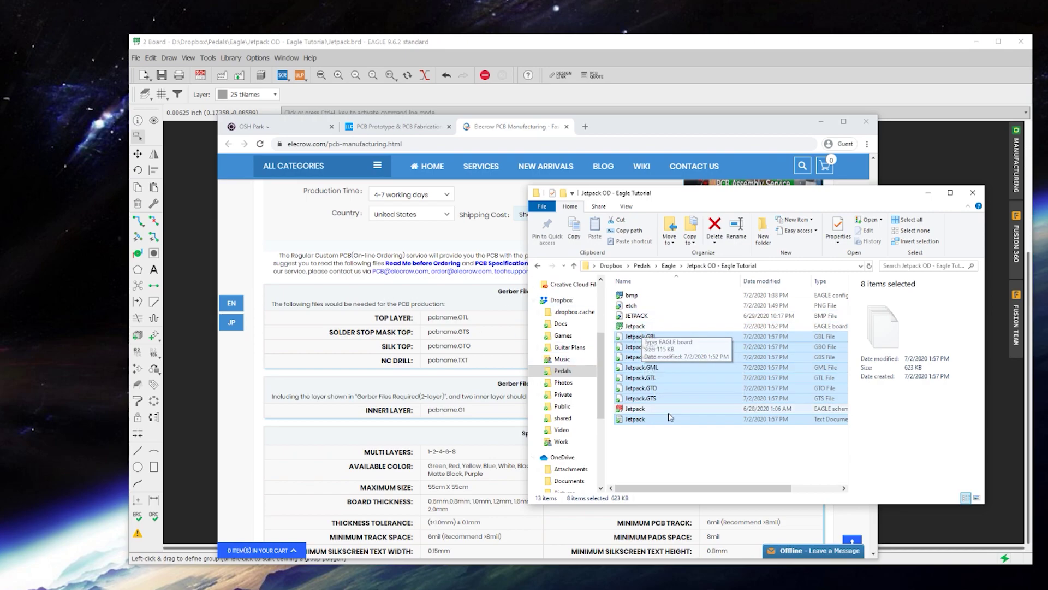
- Compress the eight selected Gerber and drill files into a zip folder named Jetpack
right_click(673, 382)
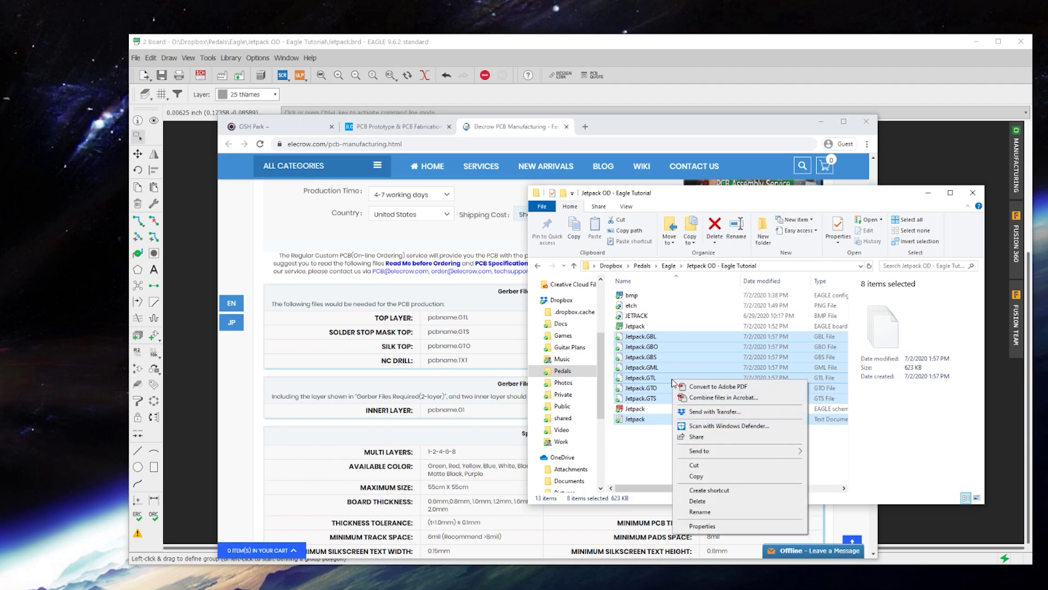
mouse_move(722, 452)
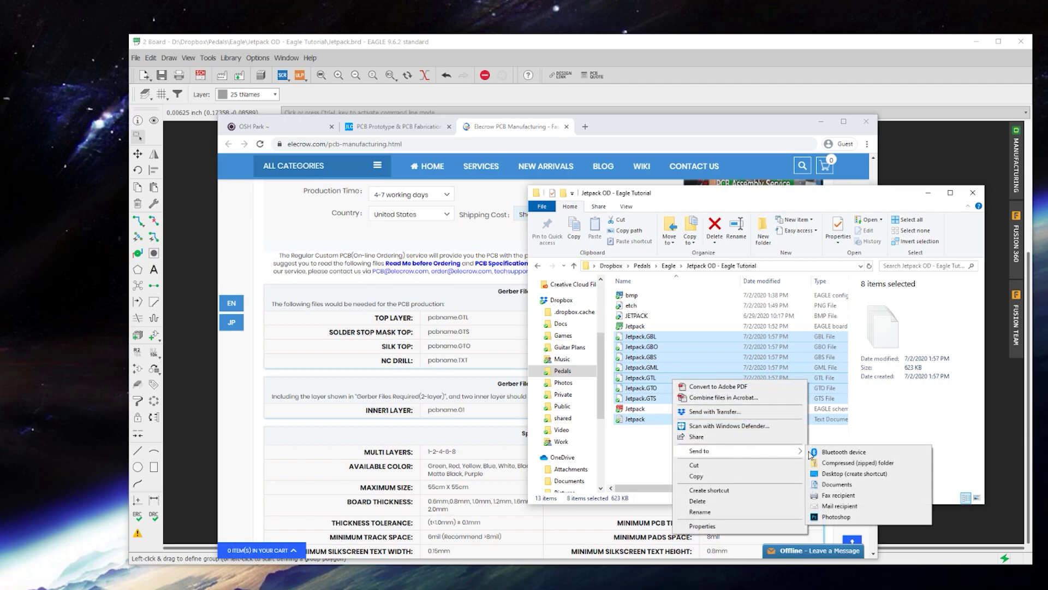
click(838, 463)
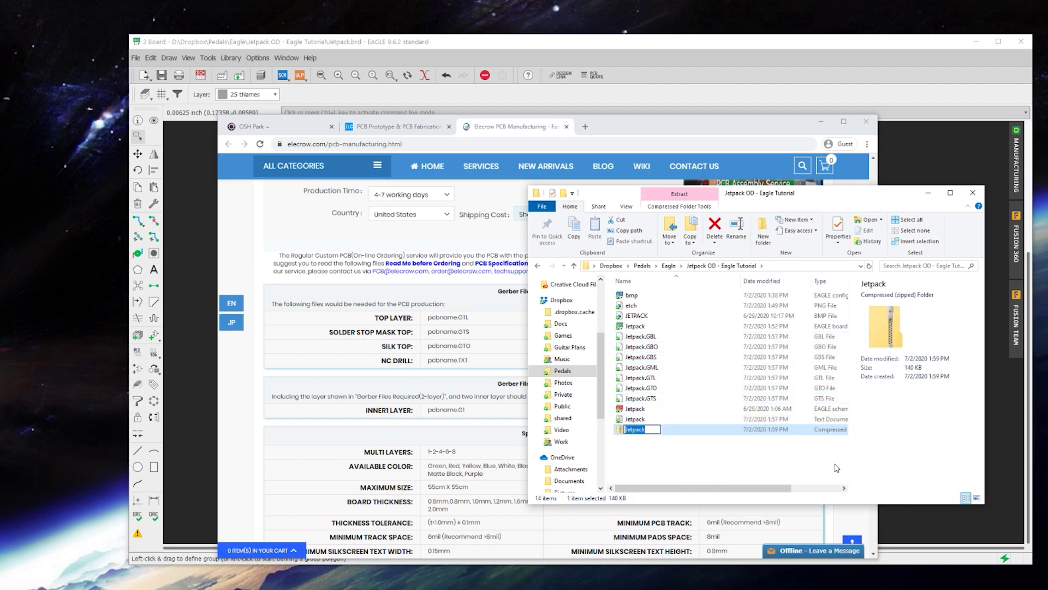
click(651, 430)
key(ctrl+a)
key(Return)
- Dimension the board outline's bottom edge (49.53 mm) and left edge (36.83 mm), discarding the measurements
click(761, 48)
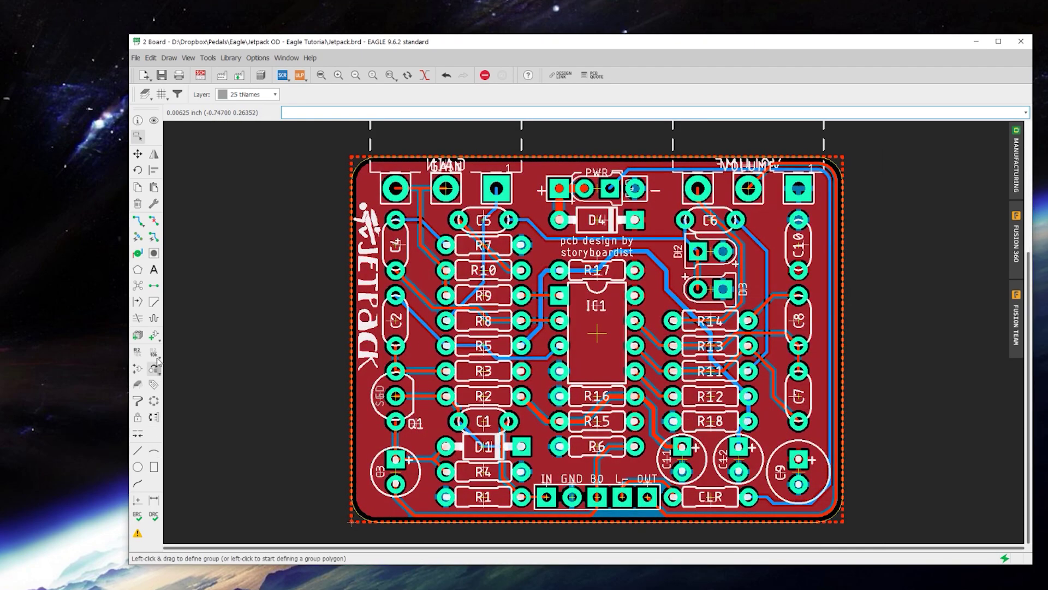
click(154, 500)
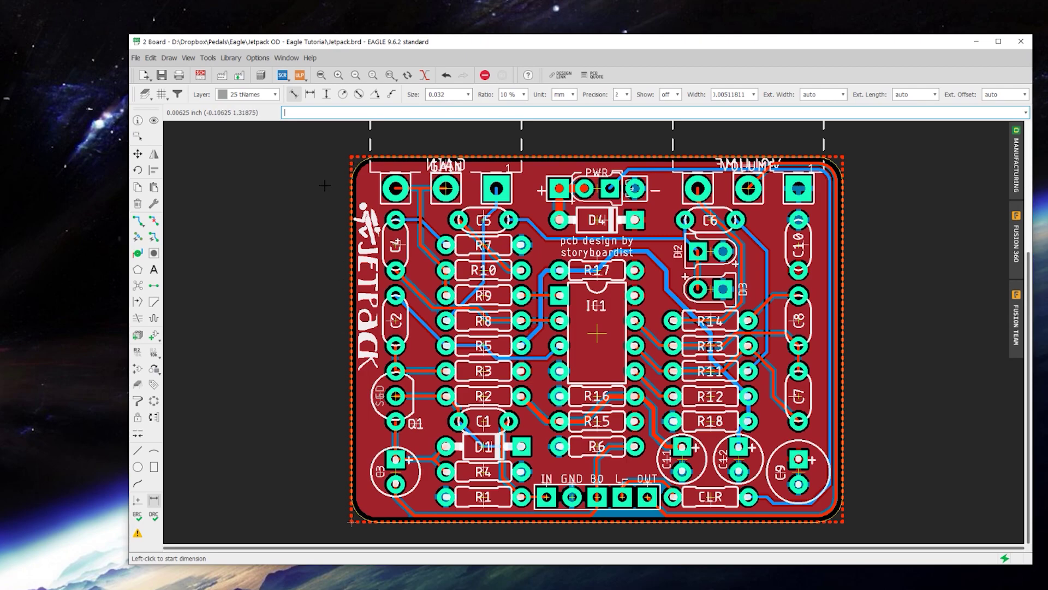
click(352, 330)
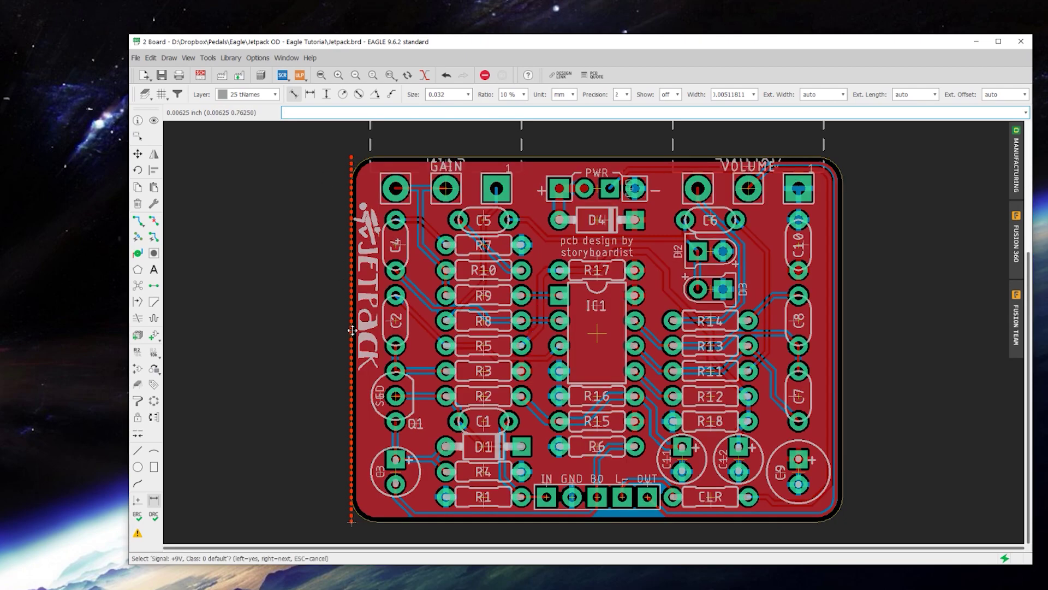
click(353, 330)
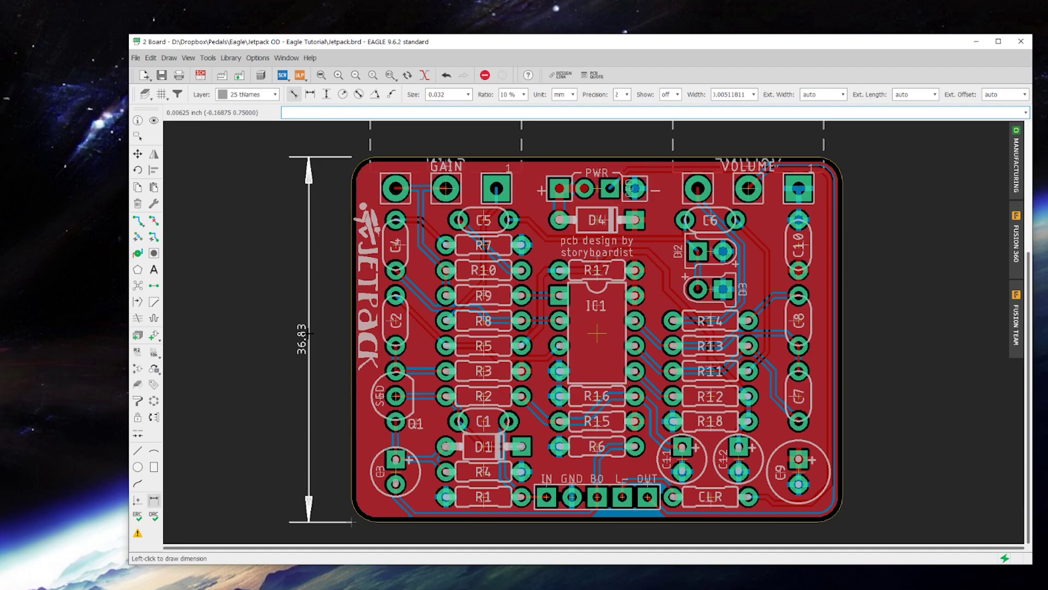
key(Escape)
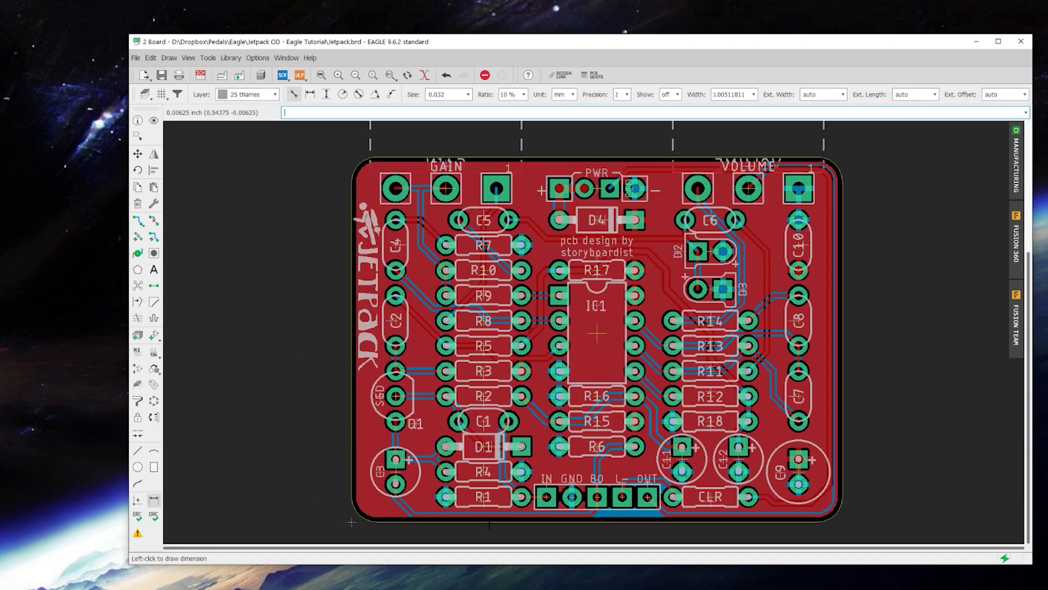
click(553, 521)
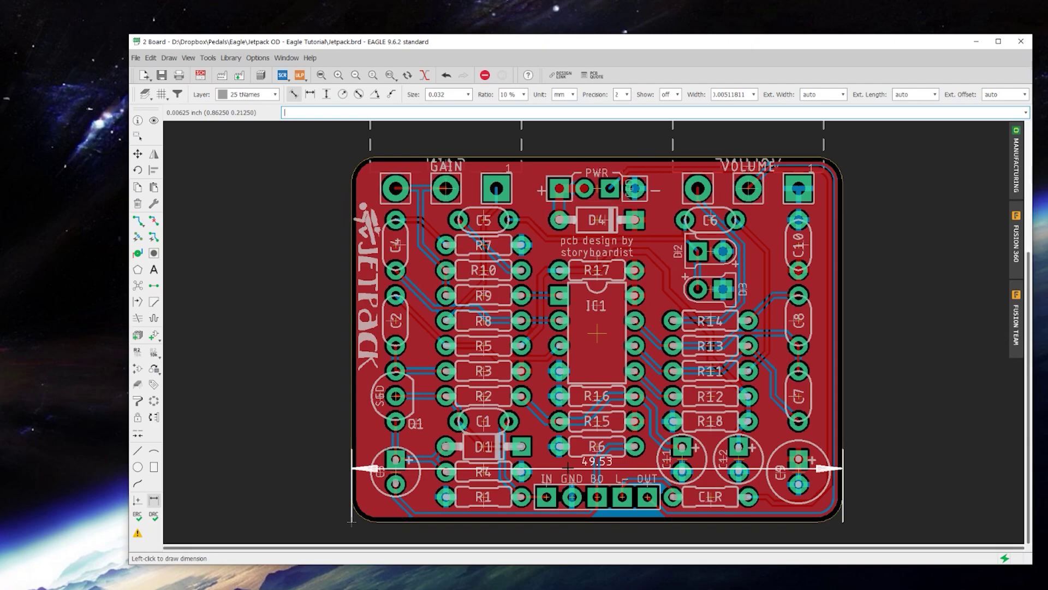
key(Escape)
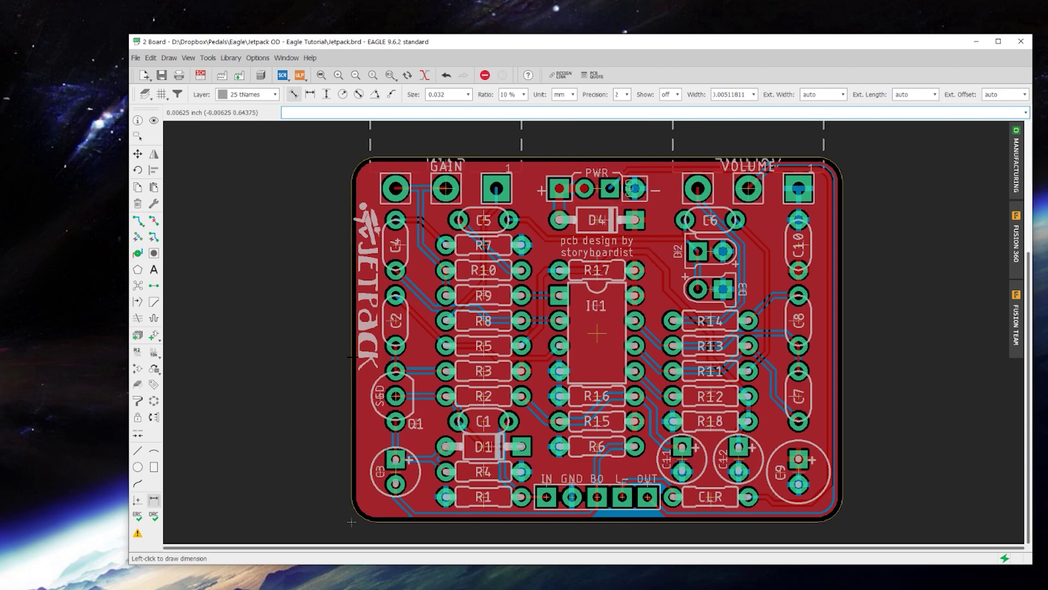
click(352, 328)
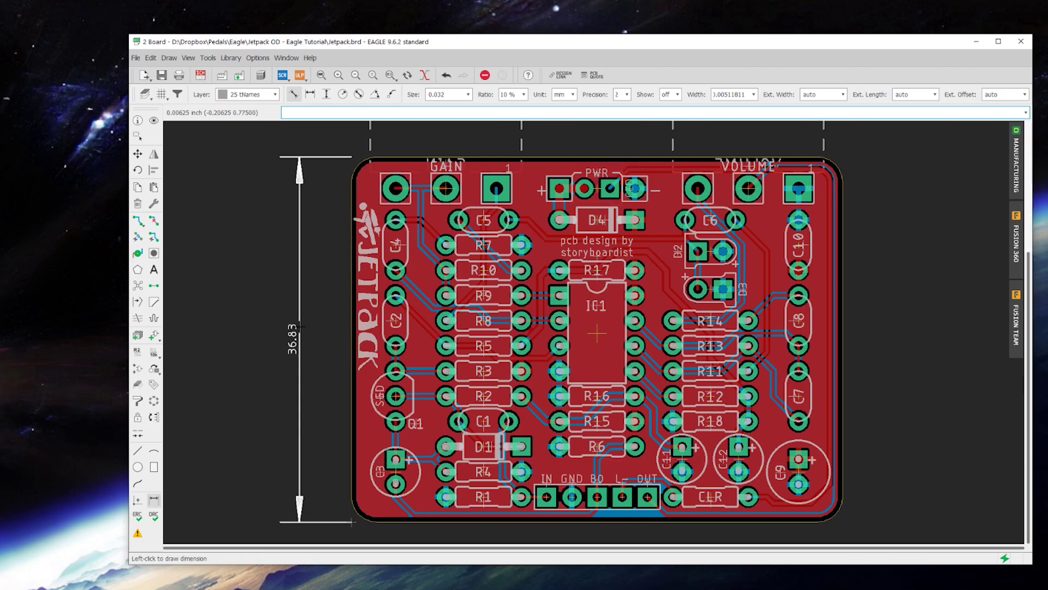
- Discard the height measurement and rename the Jetpack zip to 'Jetpack Gerbers 50x37'
key(Escape)
key(alt+Tab)
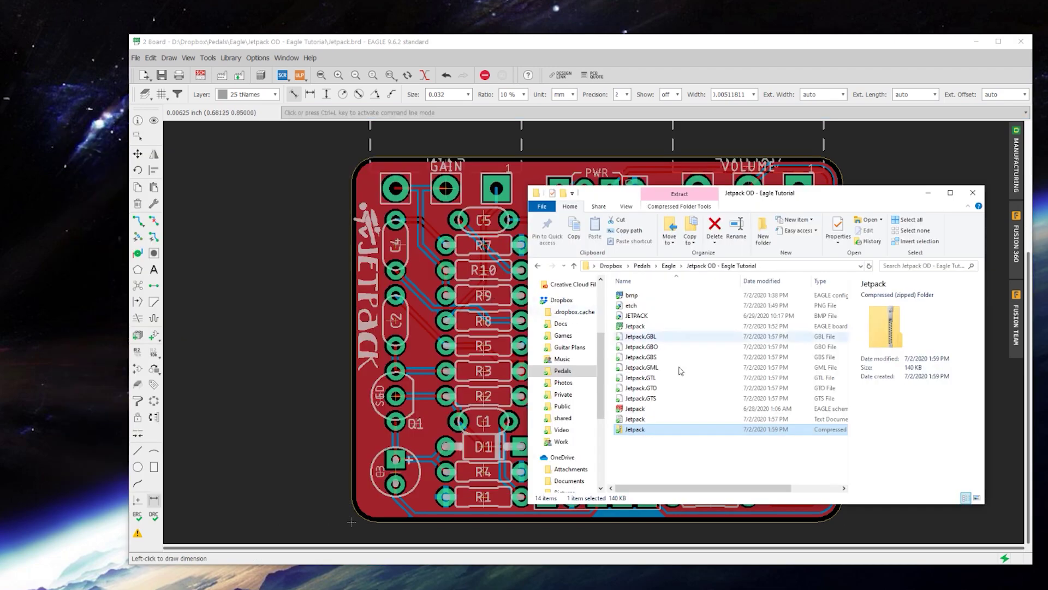
click(636, 430)
key(End)
text(Gerbers)
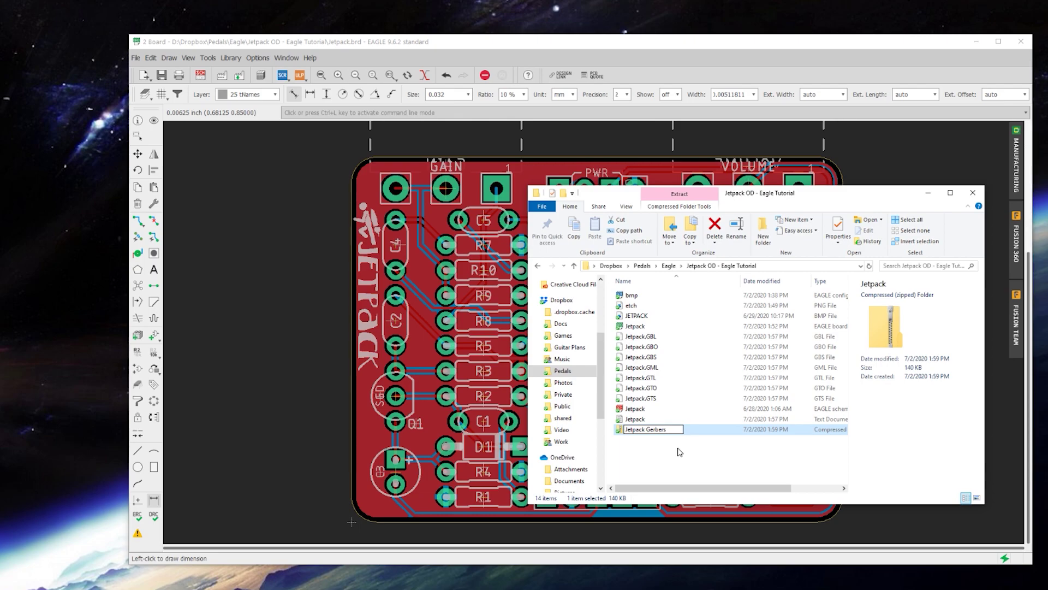
text( 50x37)
key(Return)
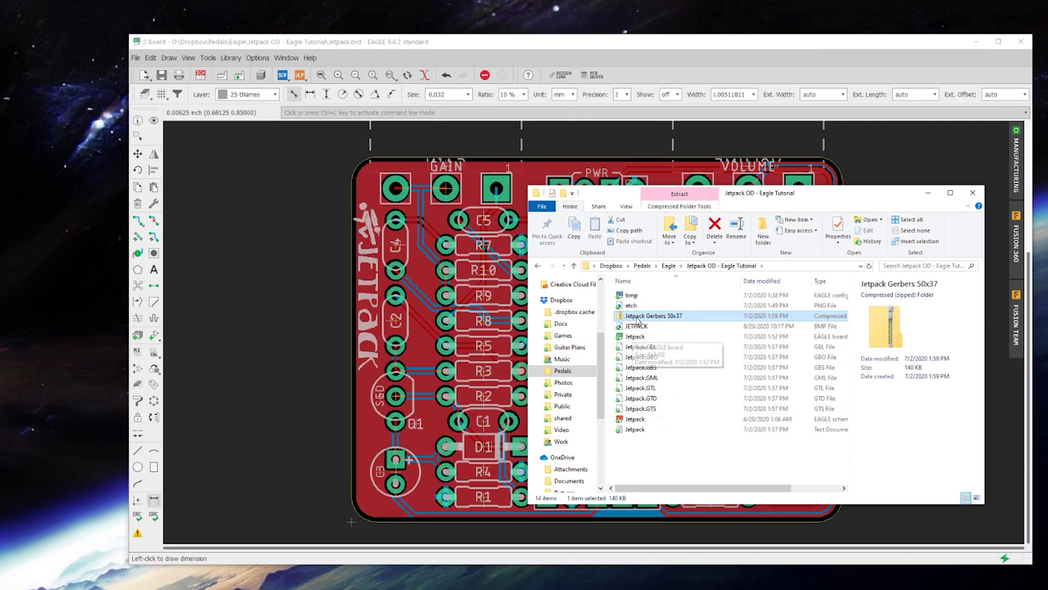
- Enter 50 and 37 mm in Elecrow's Dimensions fields and update the quote
key(alt+Tab)
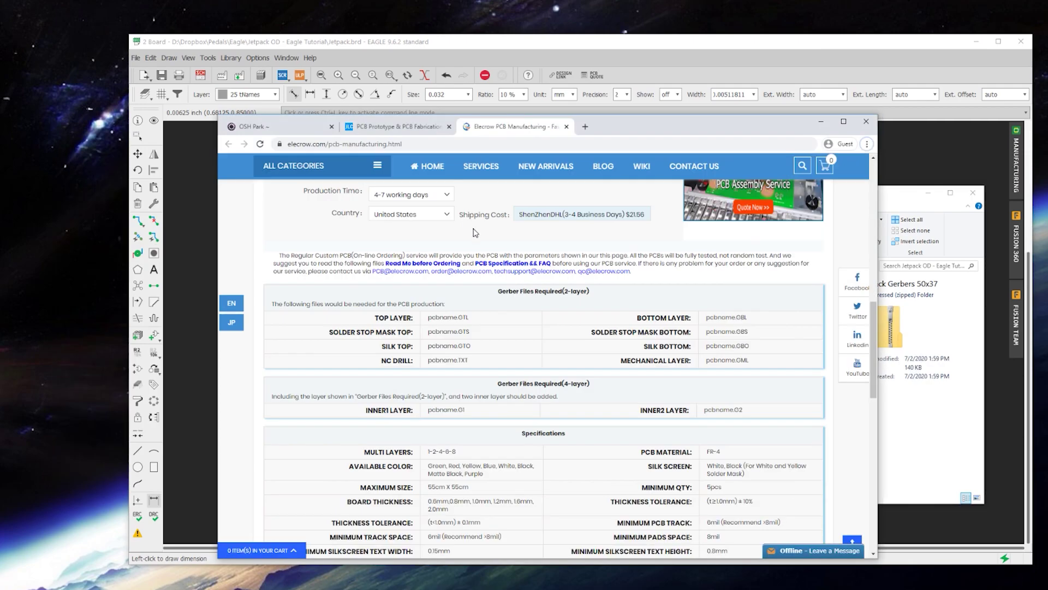
scroll(533, 304, up, 10)
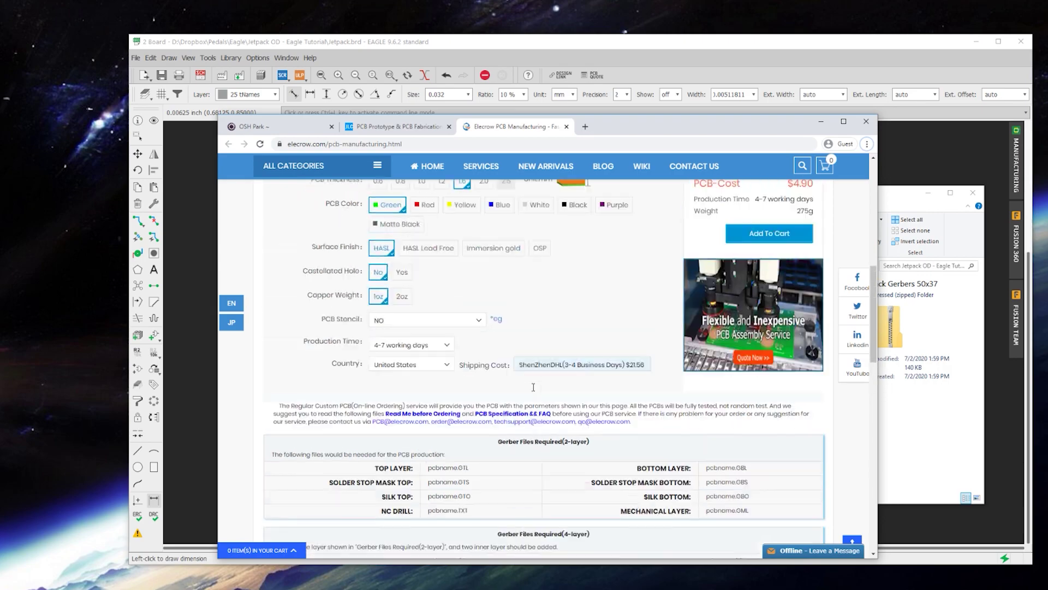
scroll(534, 304, down, 1)
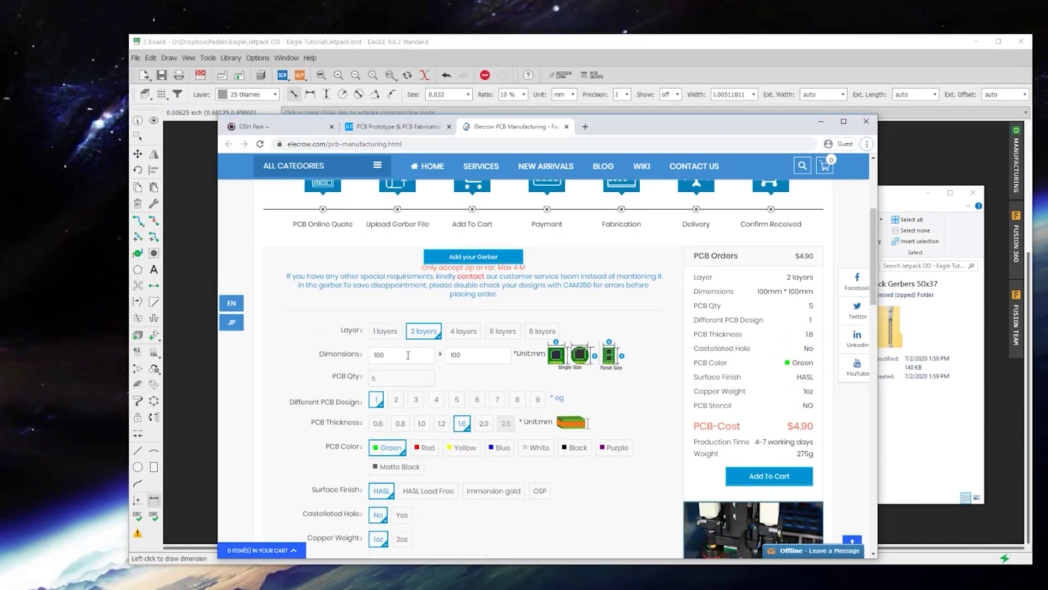
drag(391, 354, 358, 355)
text(50)
key(Tab)
text(37)
click(797, 429)
- Scroll through Elecrow's order options to review the $4.90 quote for five boards
scroll(402, 382, down, 2)
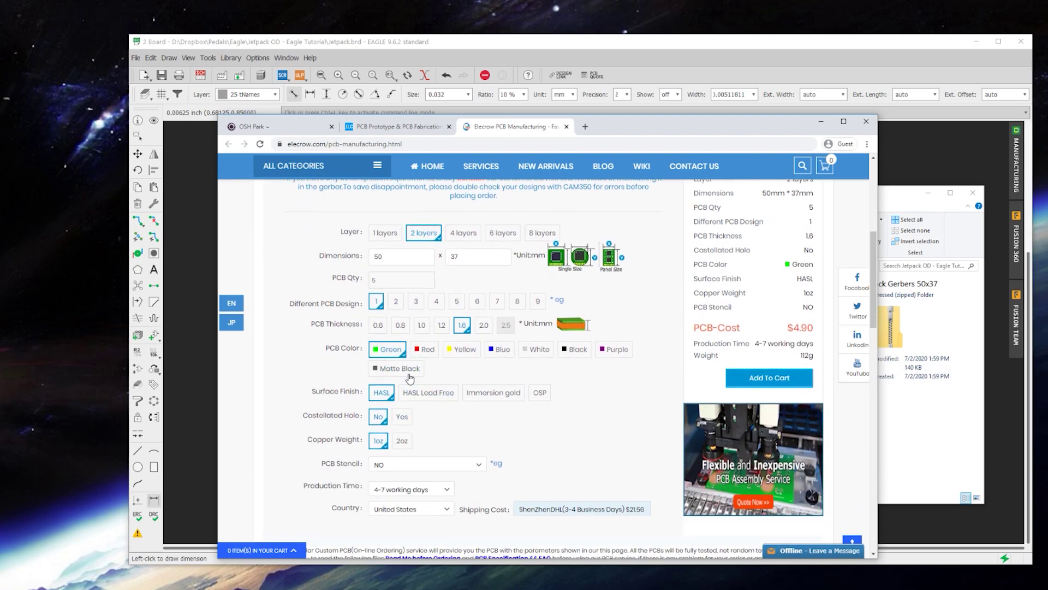
scroll(431, 377, up, 2)
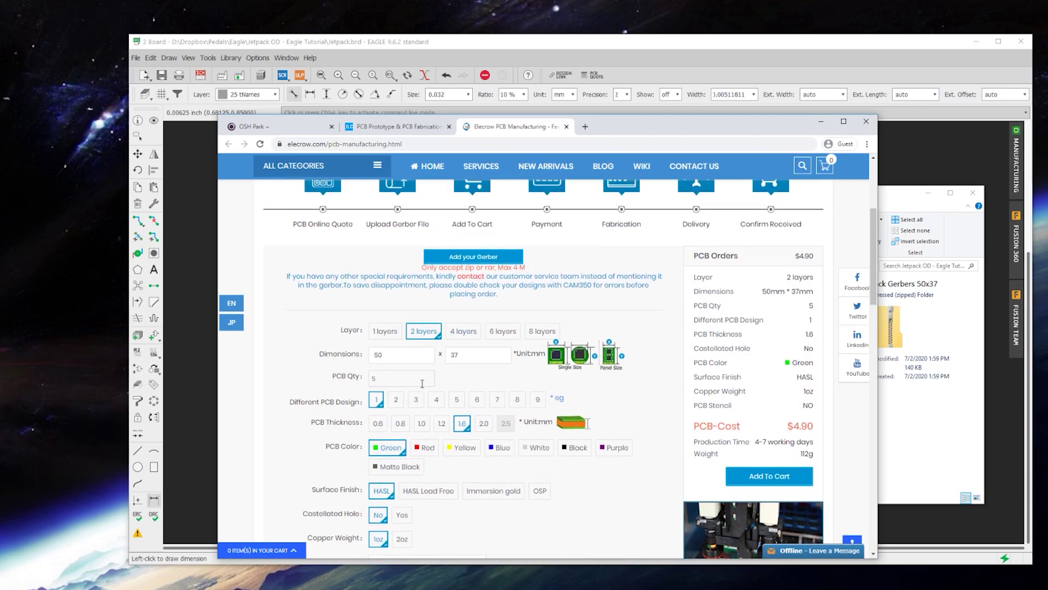
scroll(423, 382, down, 2)
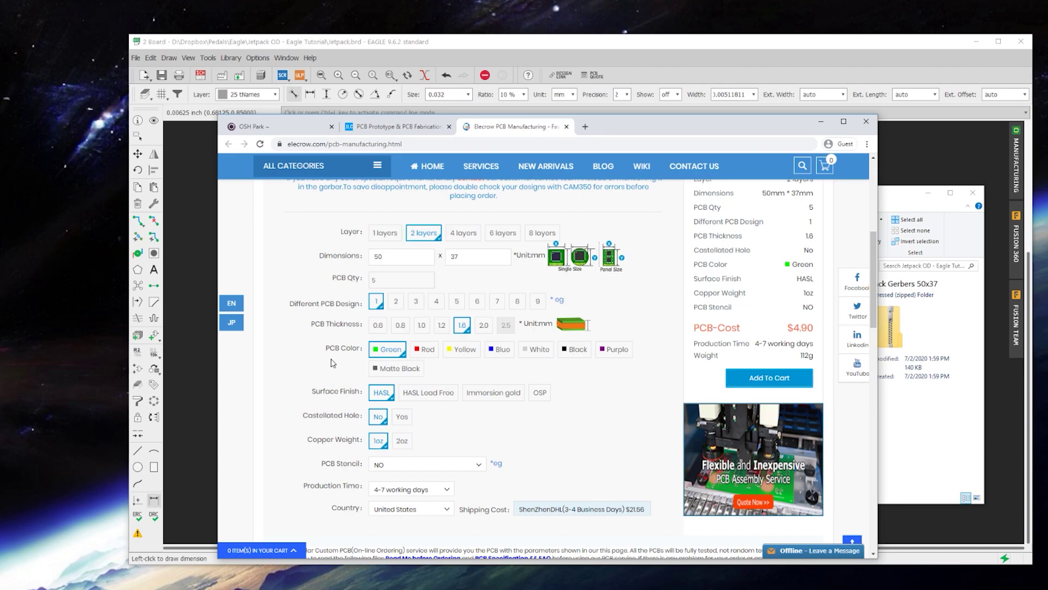
scroll(320, 413, down, 2)
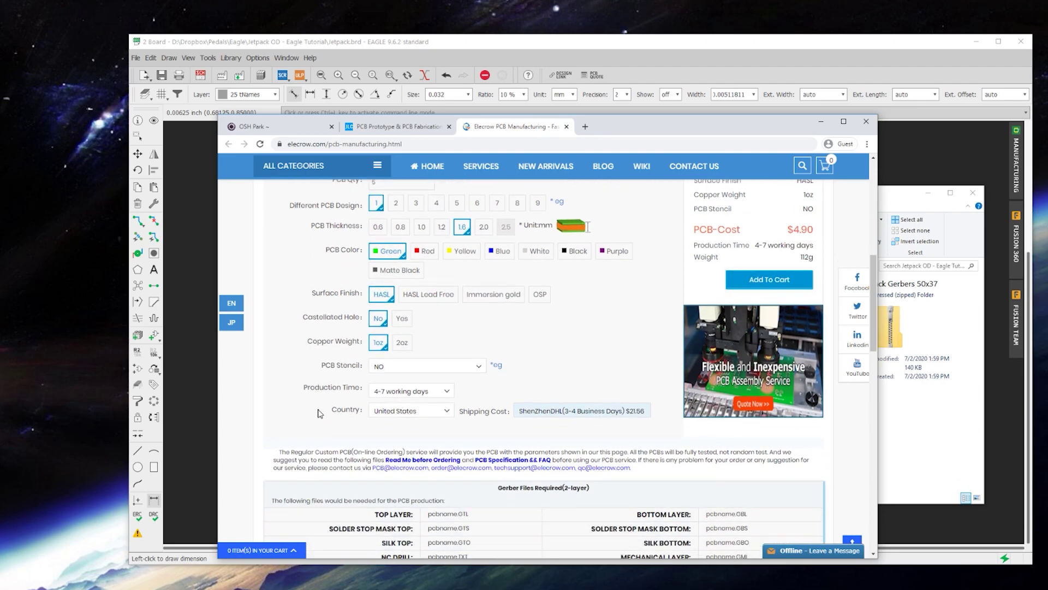
scroll(320, 414, up, 3)
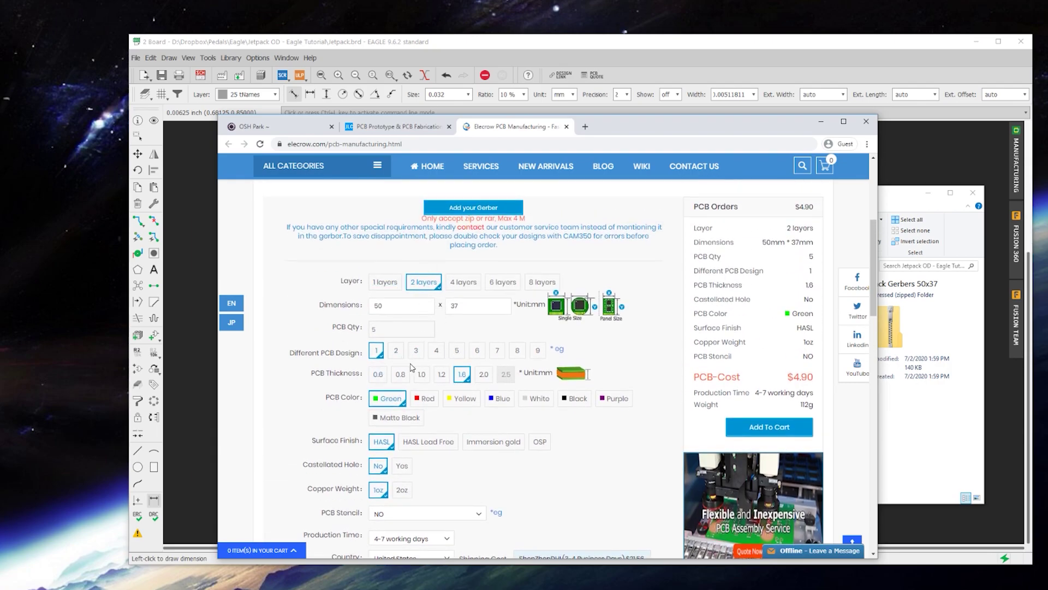
scroll(450, 497, down, 2)
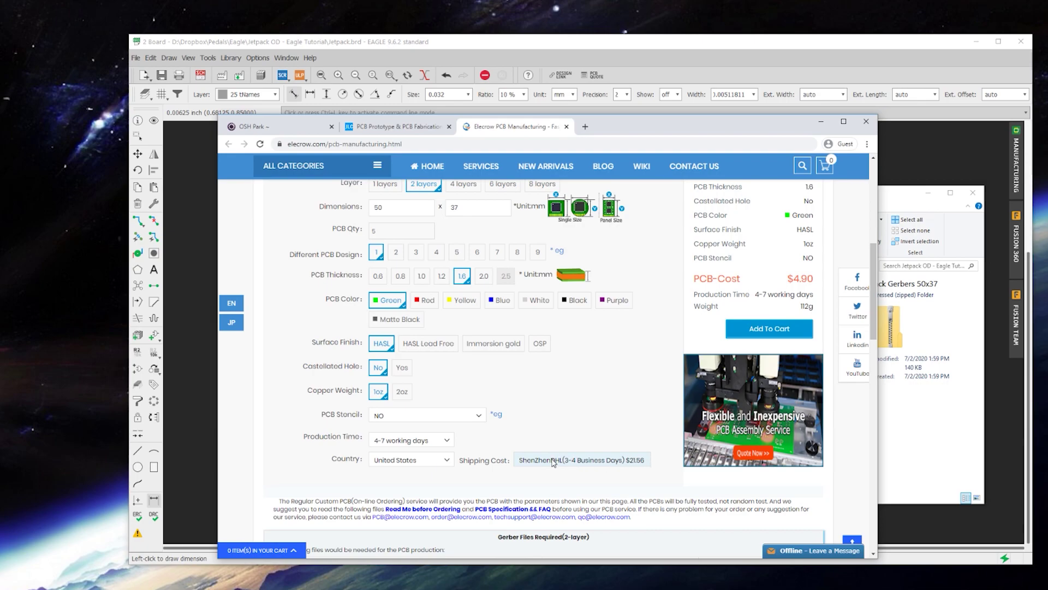
scroll(556, 433, up, 2)
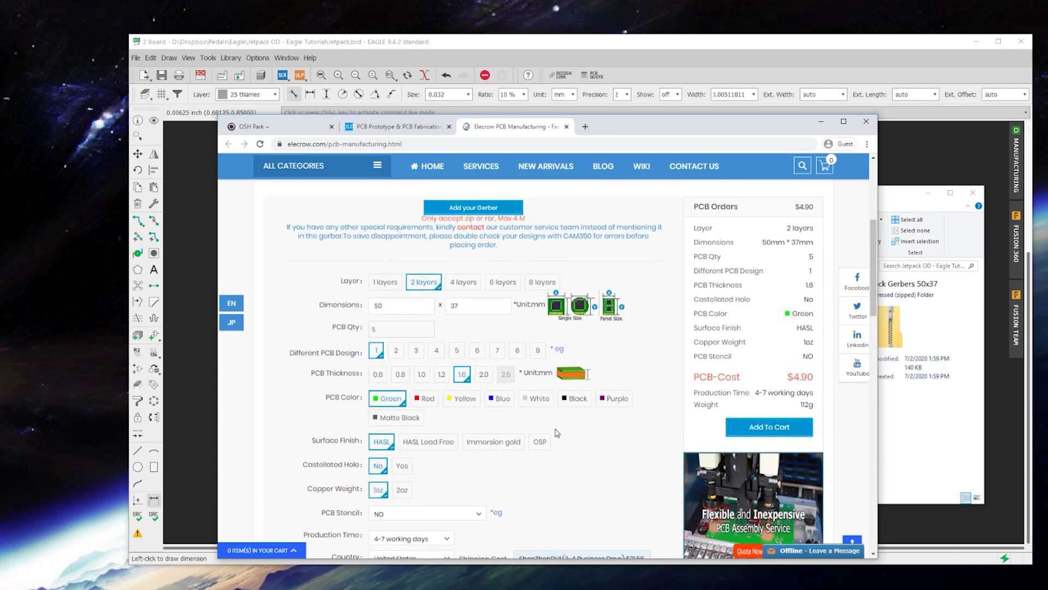
click(271, 128)
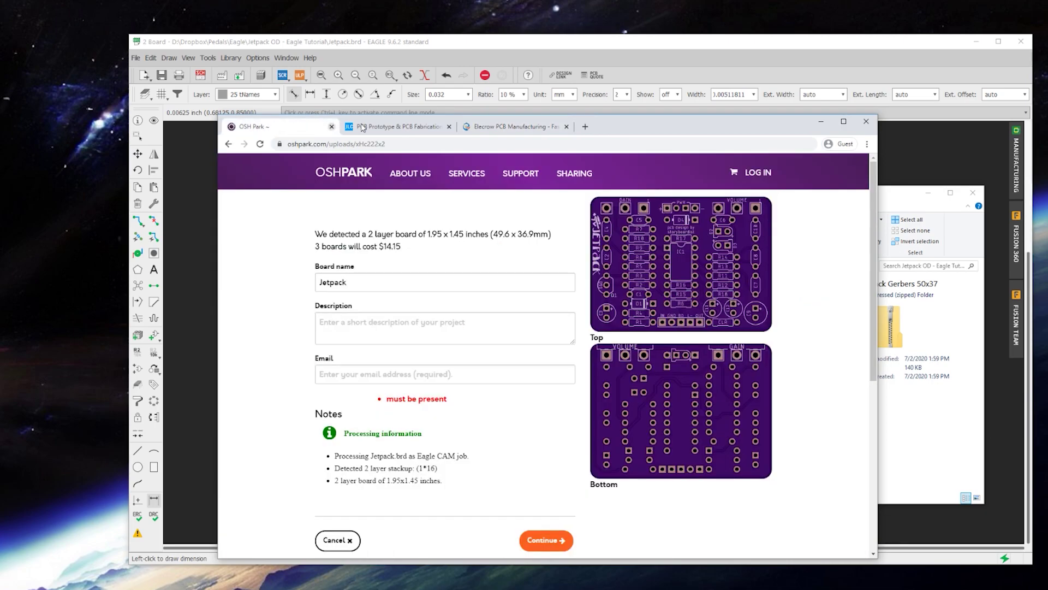
click(504, 127)
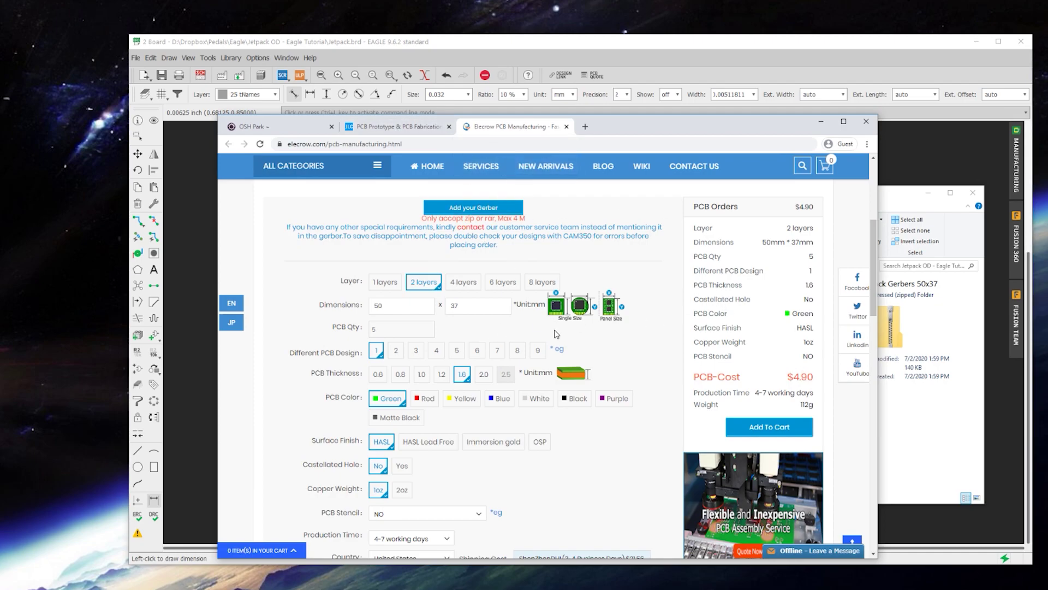
scroll(552, 327, down, 2)
- Load the JLC Gerber.cam job from Local CAM Jobs in the CAM Processor
click(445, 48)
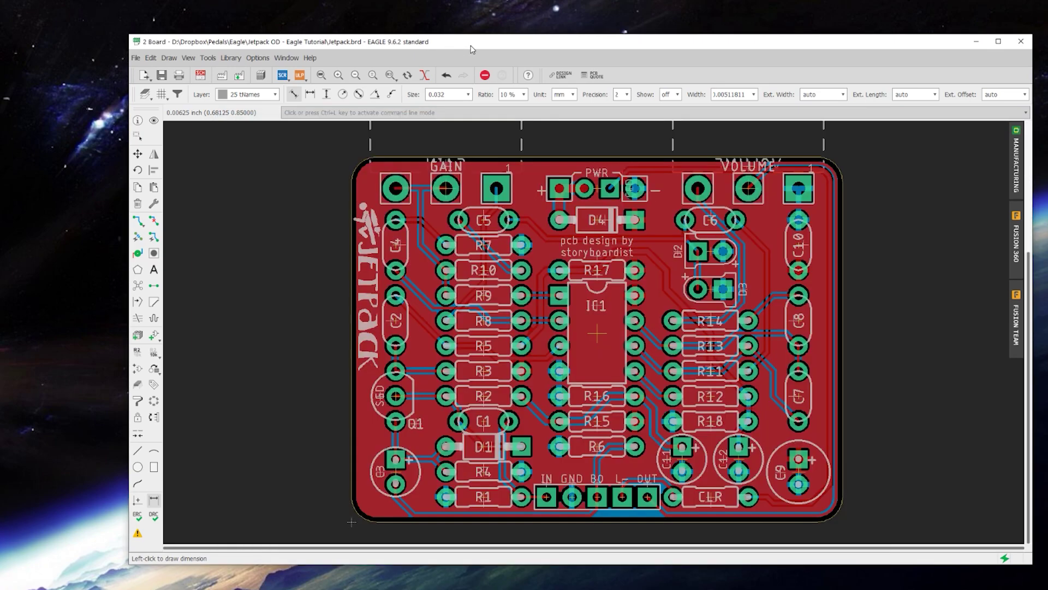
click(223, 77)
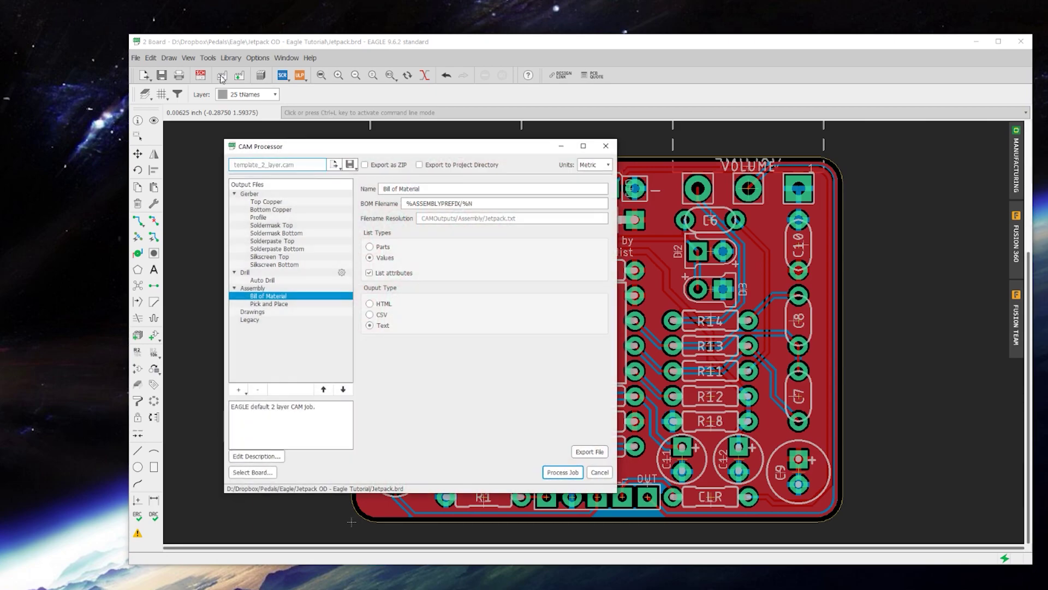
click(333, 166)
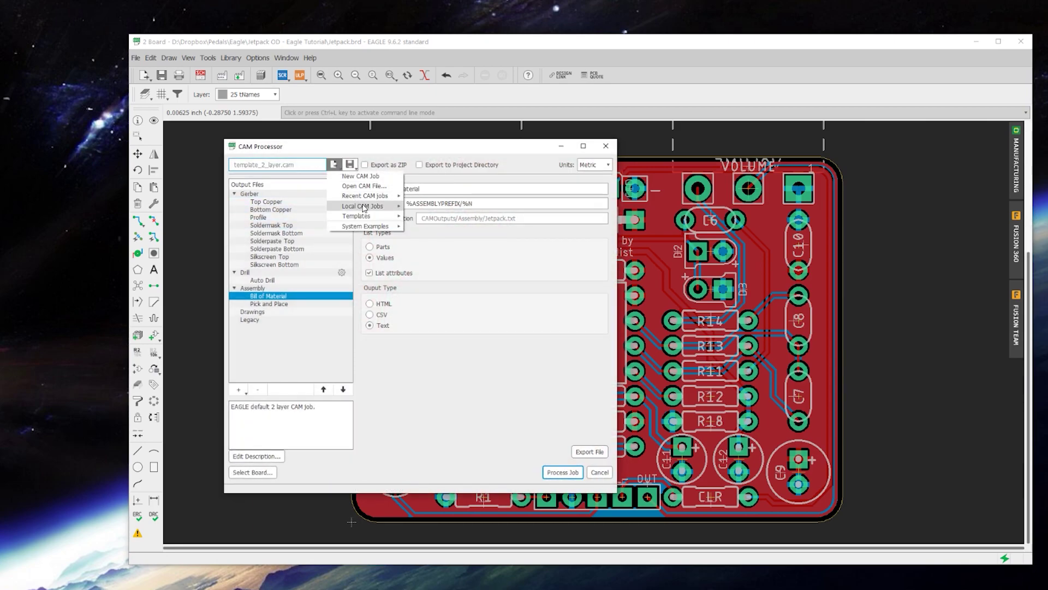
mouse_move(364, 207)
mouse_move(431, 206)
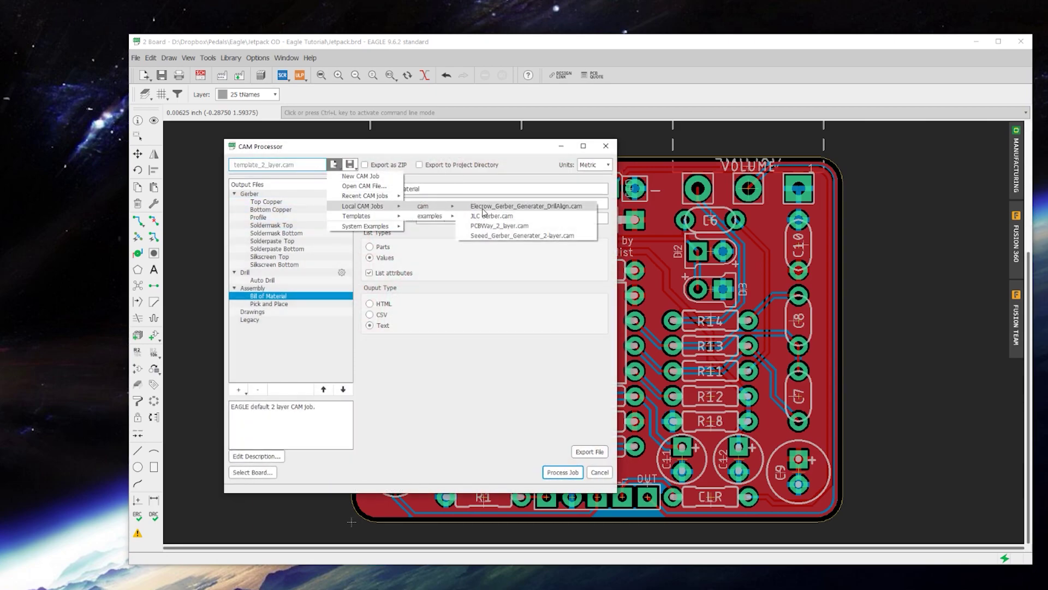
click(497, 218)
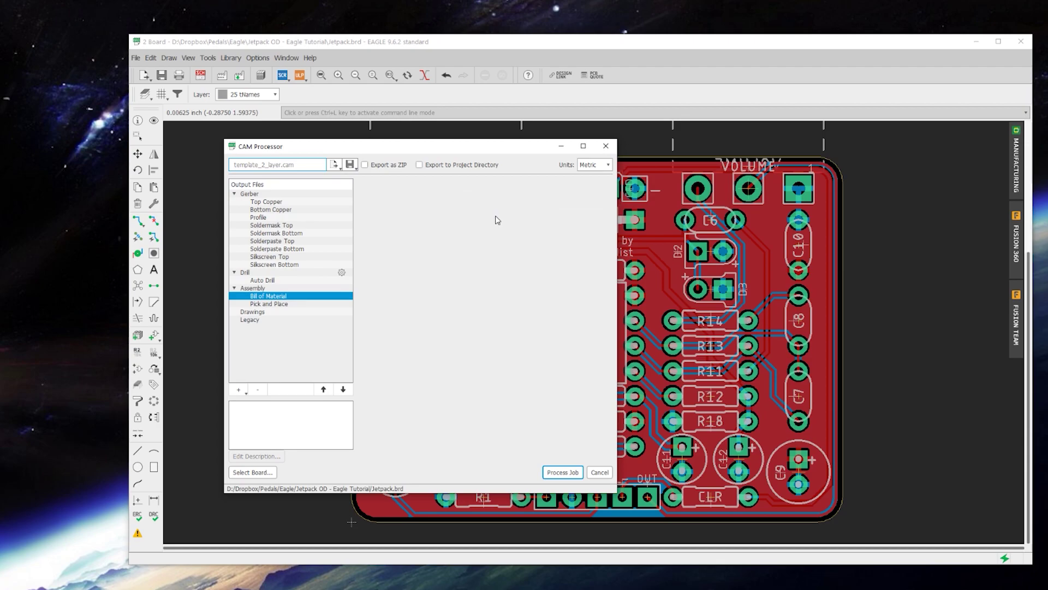
- Process the job, save the ZIP as Jetpack_2020-07-02 and close the CAM Processor
click(562, 472)
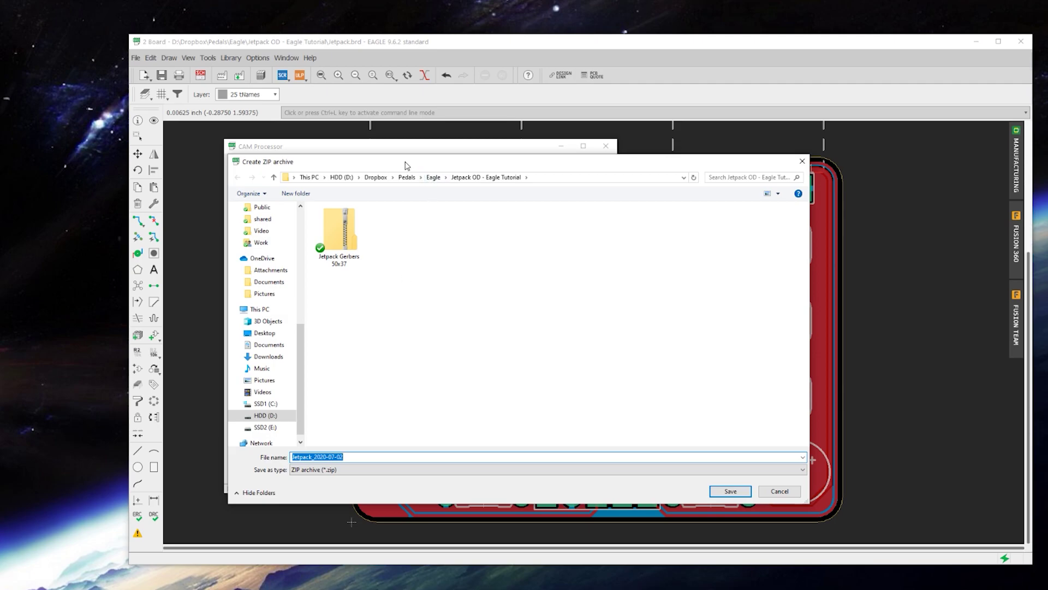
click(314, 457)
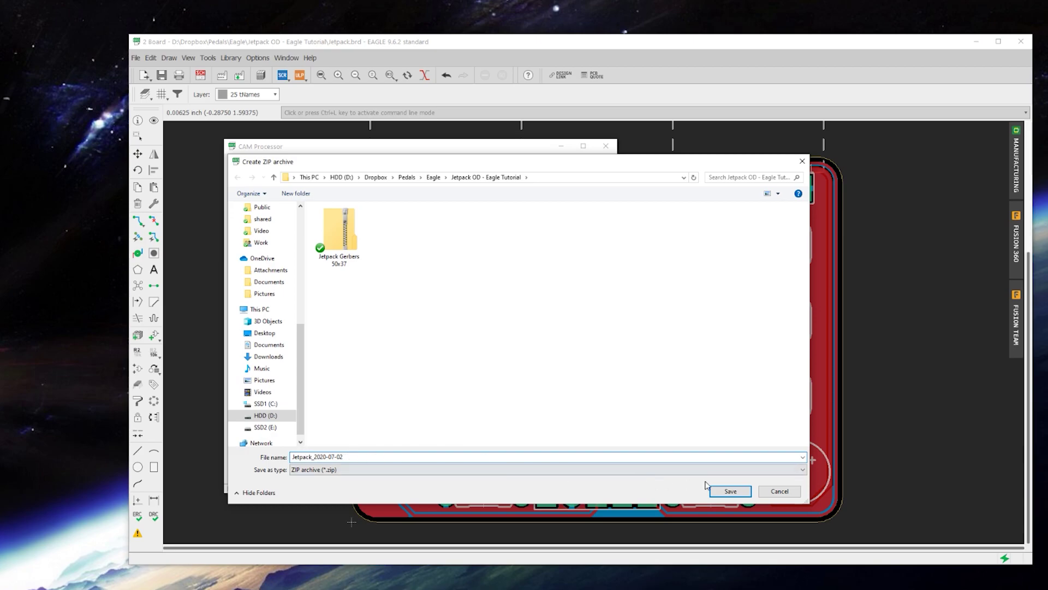
click(731, 491)
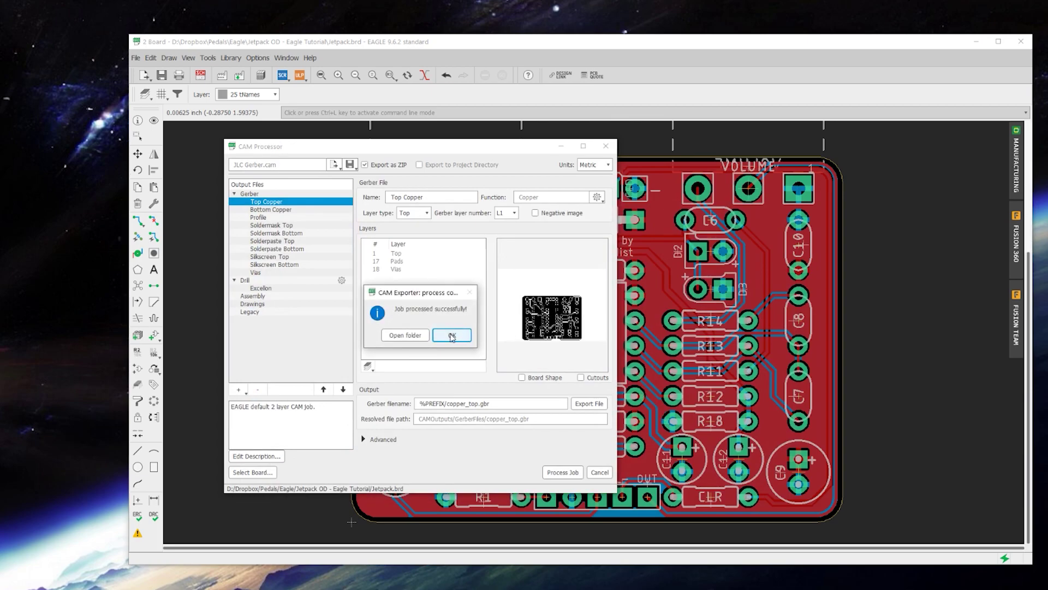
click(451, 335)
click(606, 146)
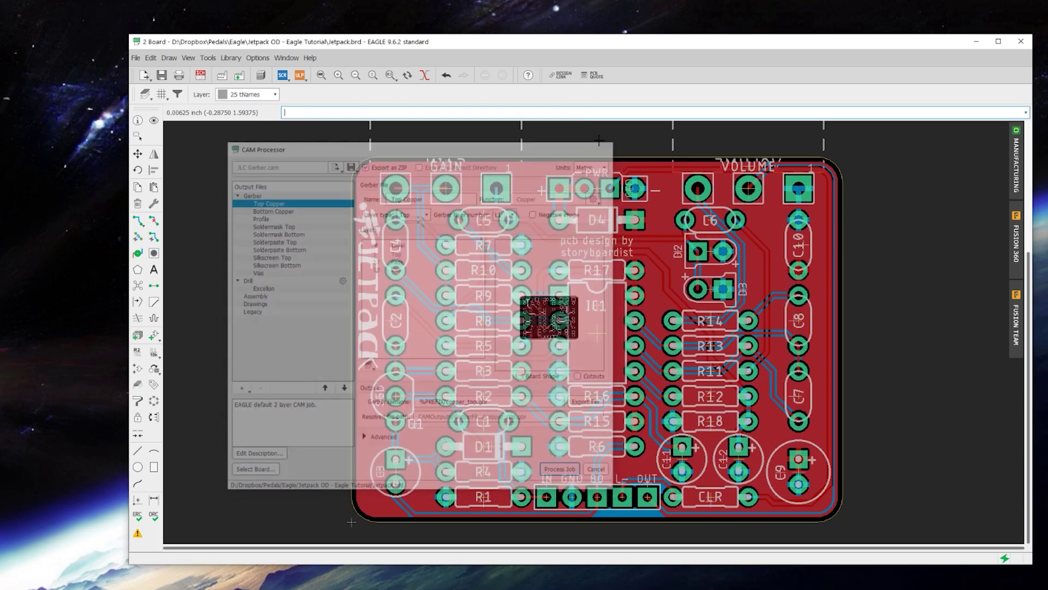
- Open JLCPCB's instant quote form from its homepage
key(alt+Tab)
click(391, 129)
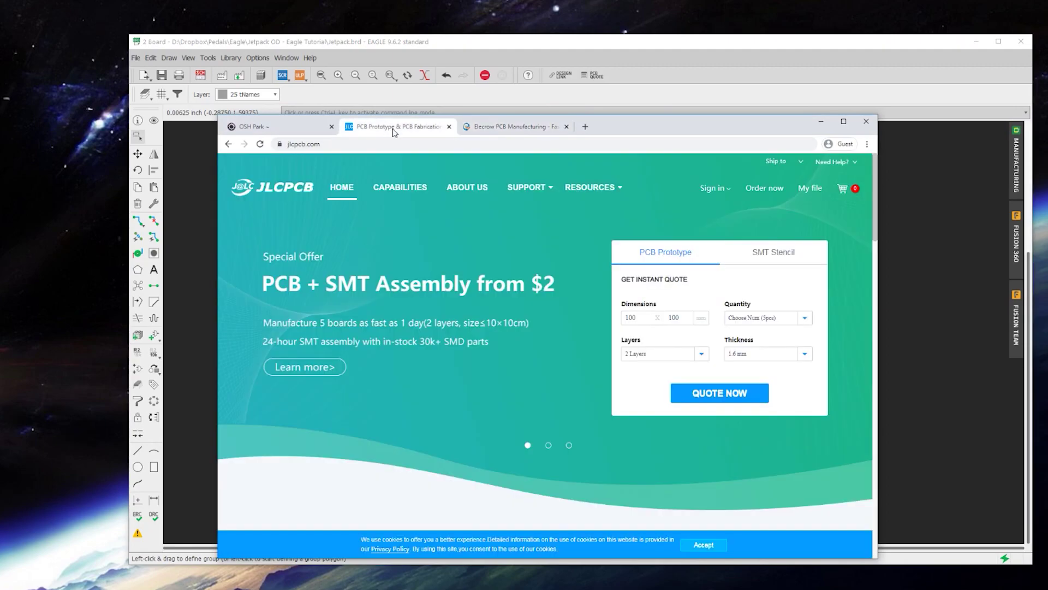
click(720, 393)
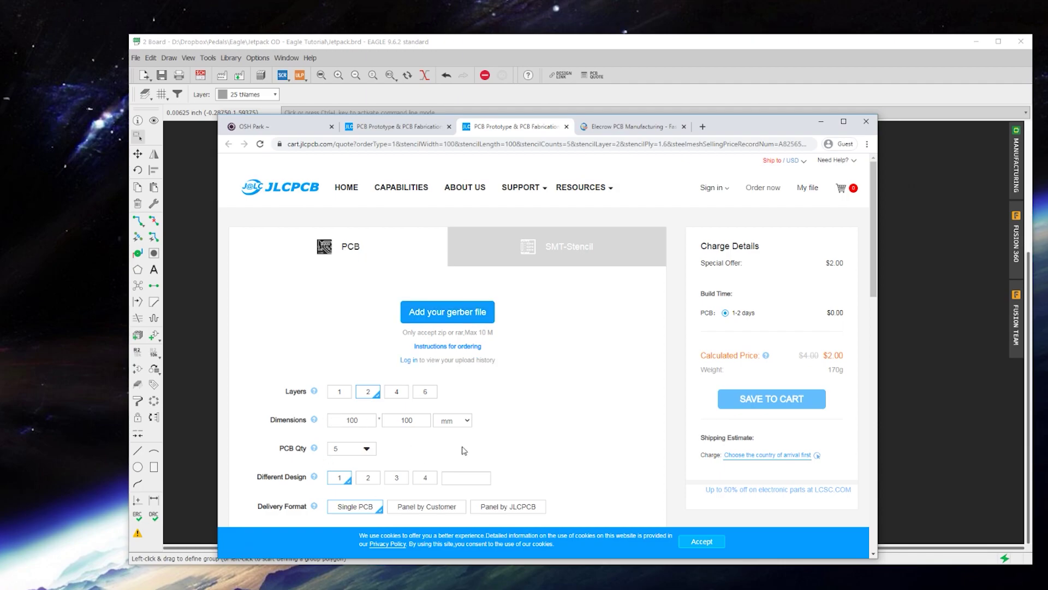
- Upload Jetpack_2020-07-02.zip to the quote form's 'Add your gerber file' button
key(alt+Tab)
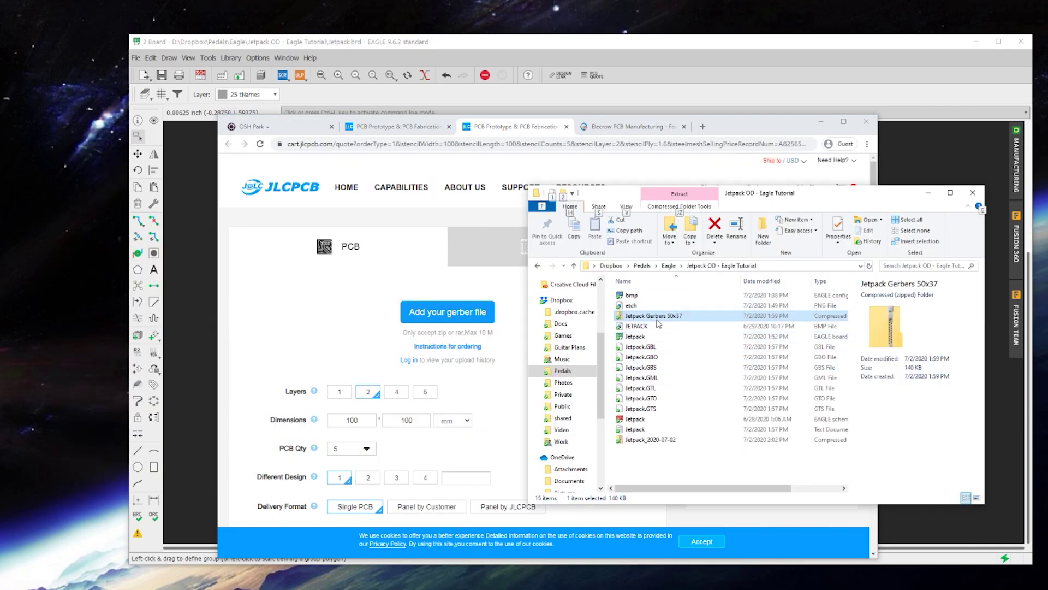
drag(650, 439, 449, 316)
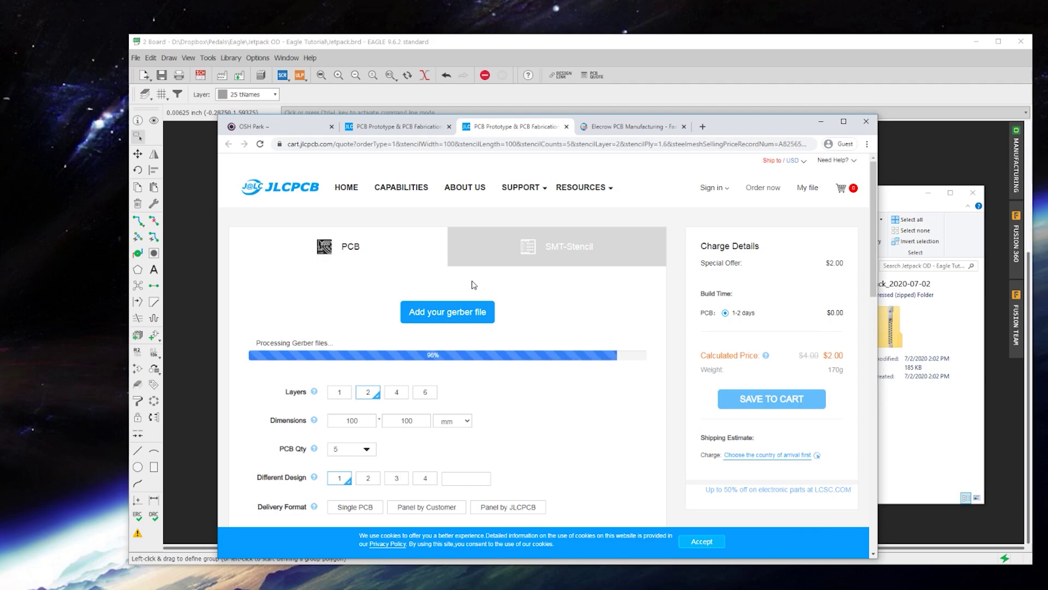
scroll(520, 388, down, 1)
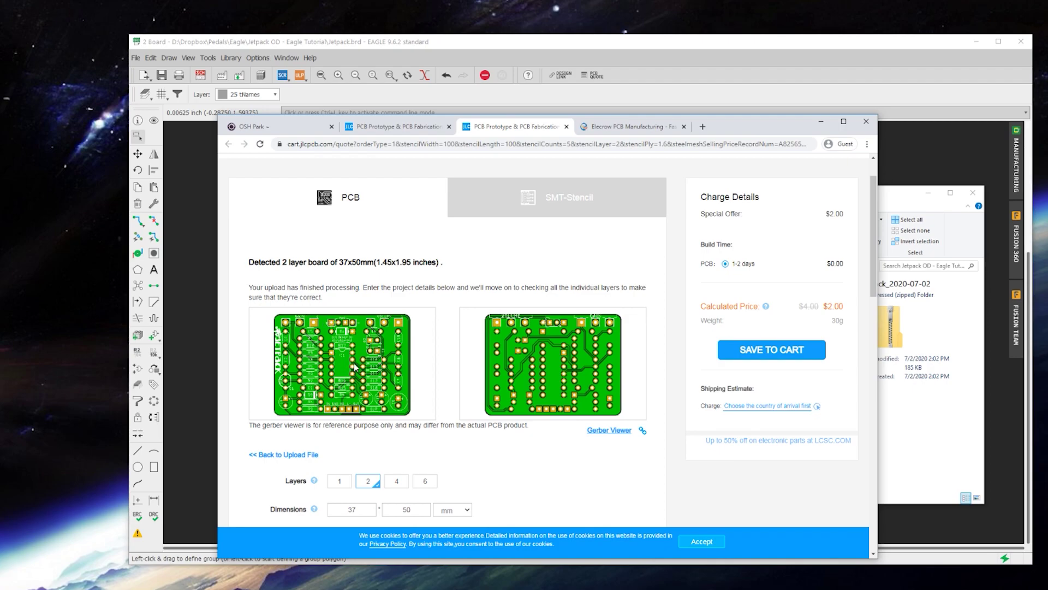
- Open the uploaded board in the Gerber viewer and switch PCB colour from Red to Blue
click(607, 432)
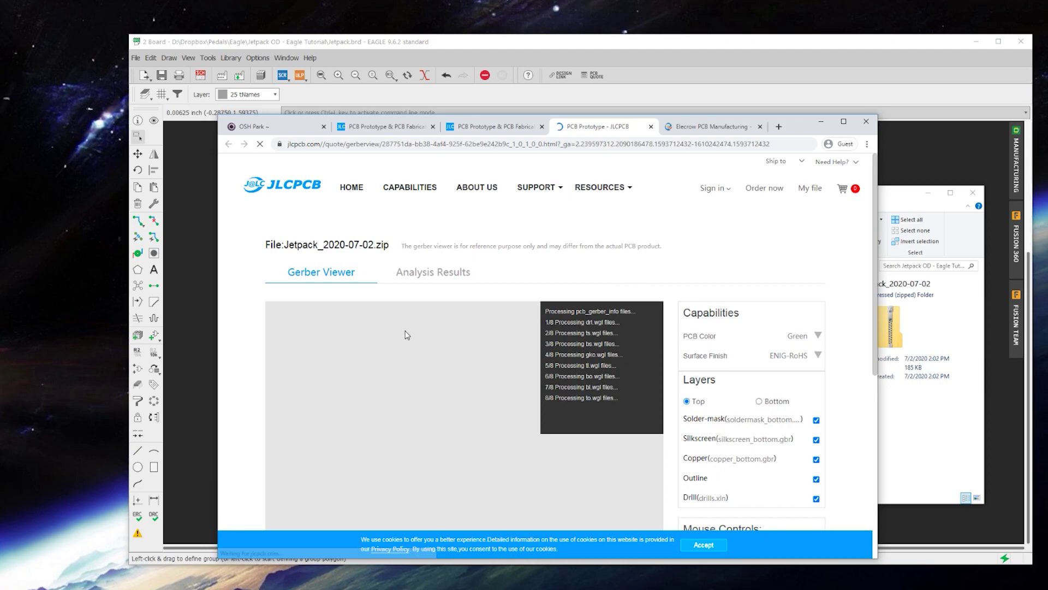
scroll(625, 358, down, 2)
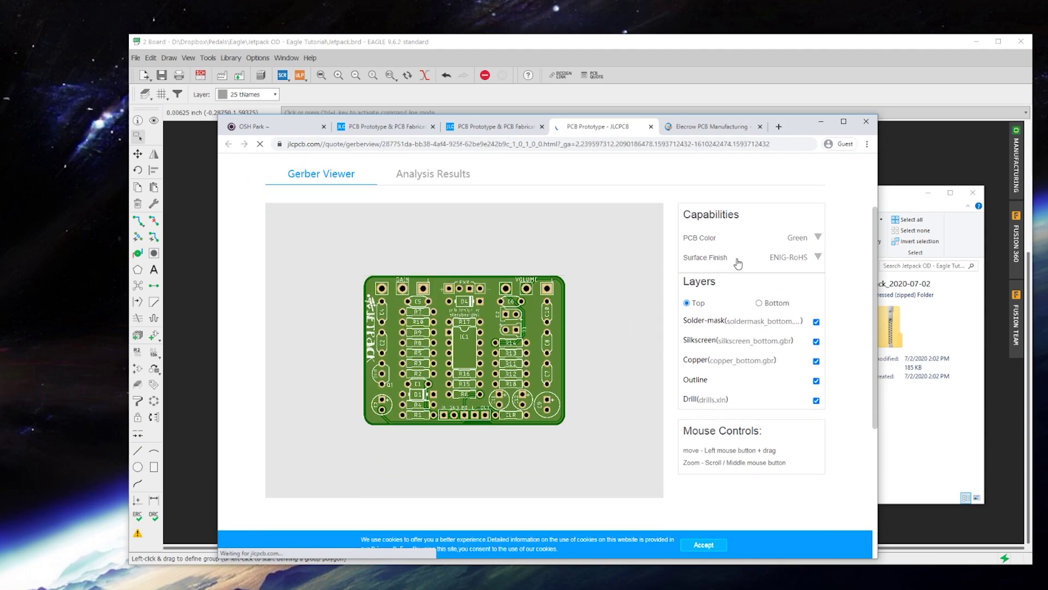
mouse_move(813, 243)
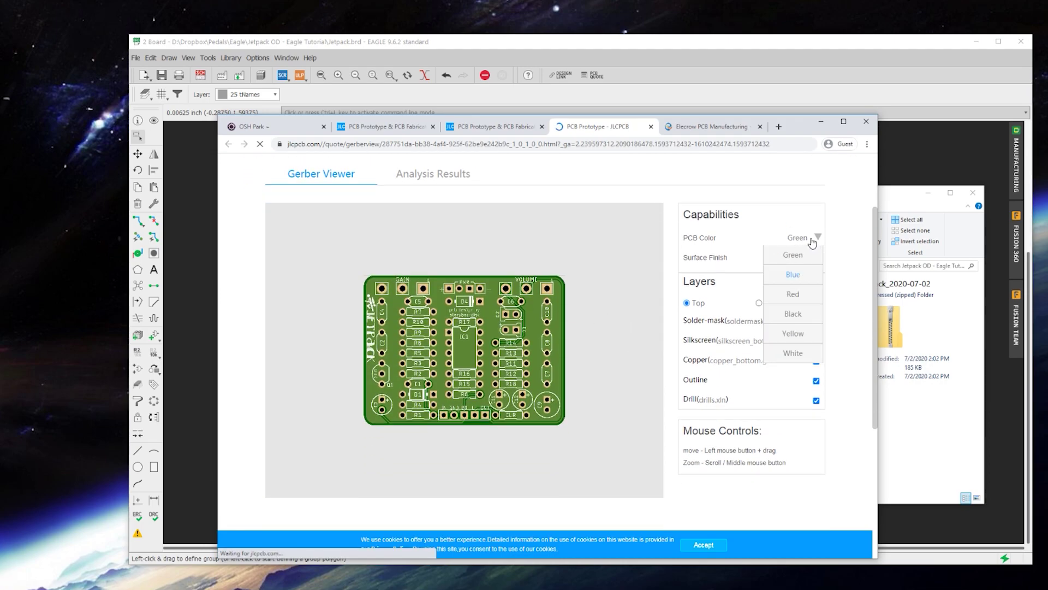
click(796, 301)
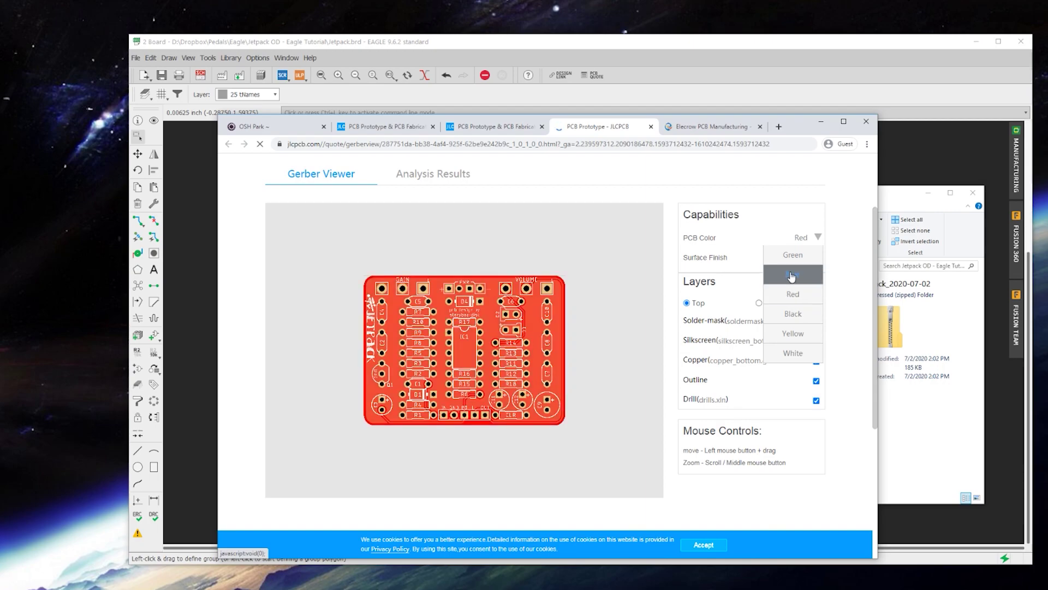
click(792, 276)
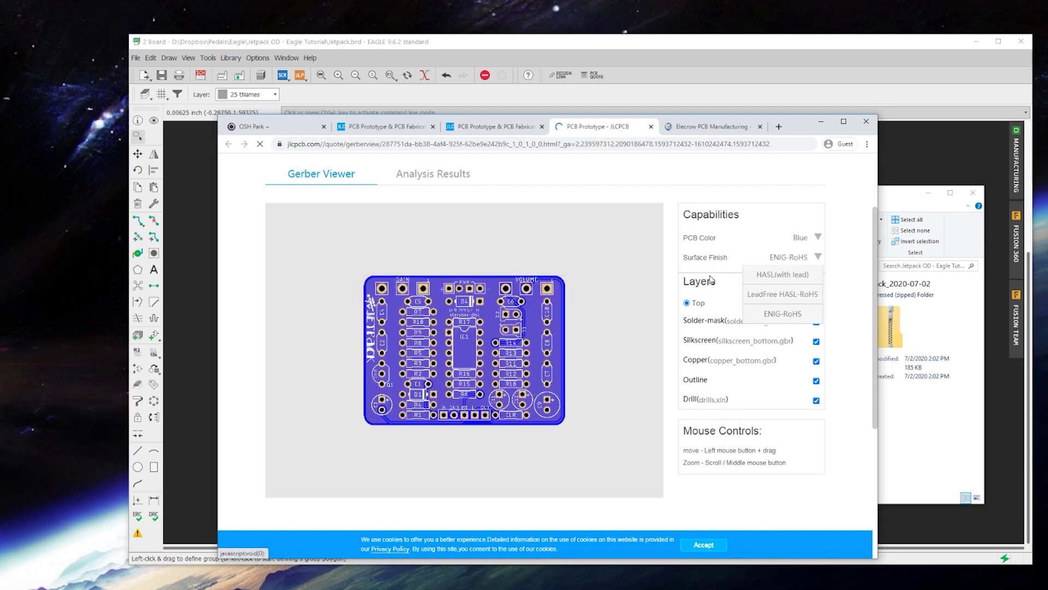
- Set the JLCPCB PCB quantity to 10 boards ($5.00) and return to the Gerber viewer
click(492, 126)
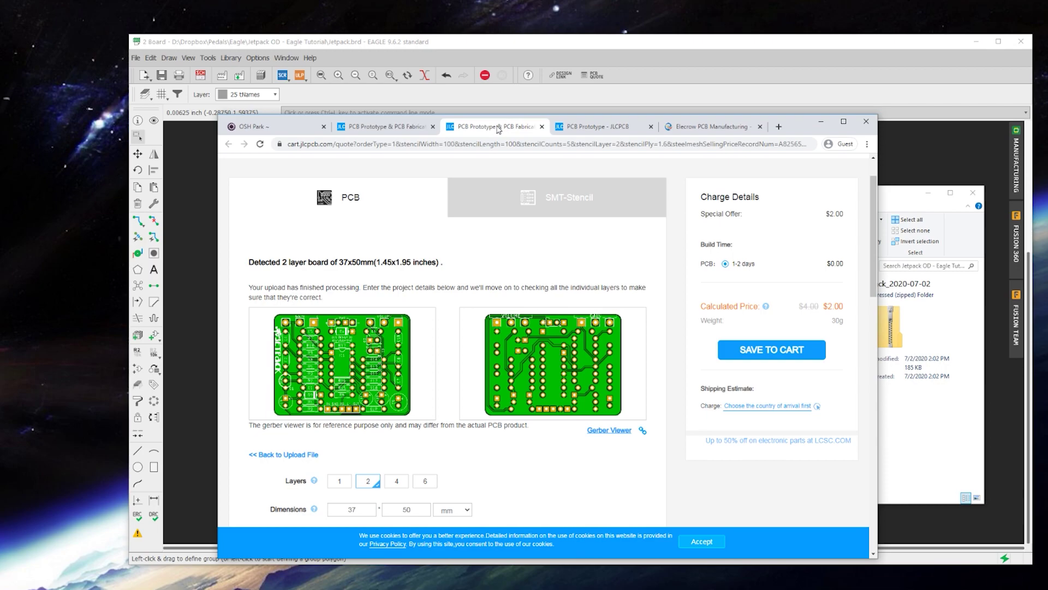
scroll(445, 364, down, 3)
scroll(445, 364, down, 1)
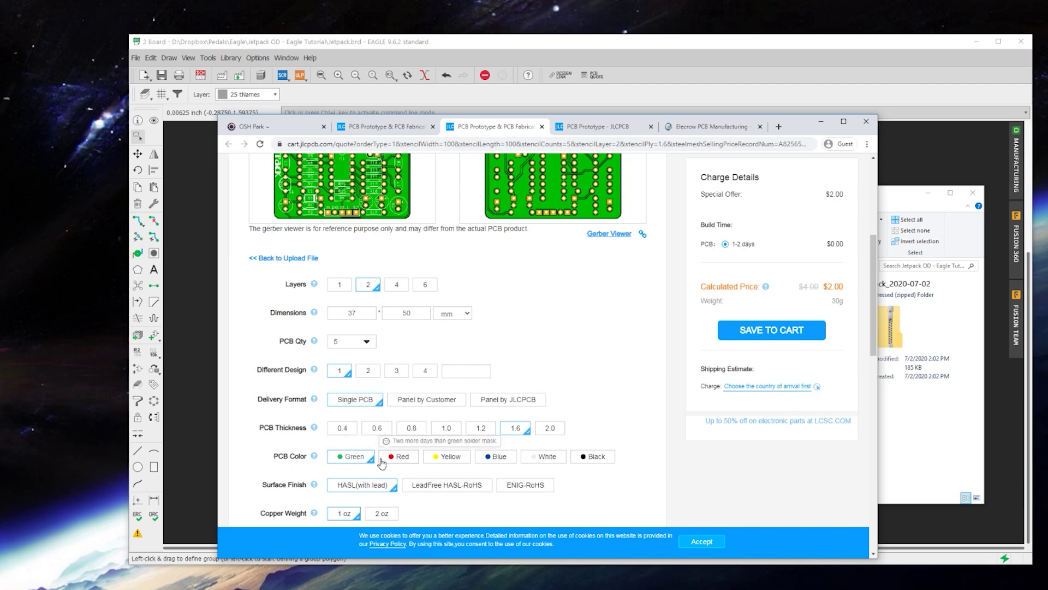
scroll(554, 352, up, 1)
scroll(554, 353, up, 1)
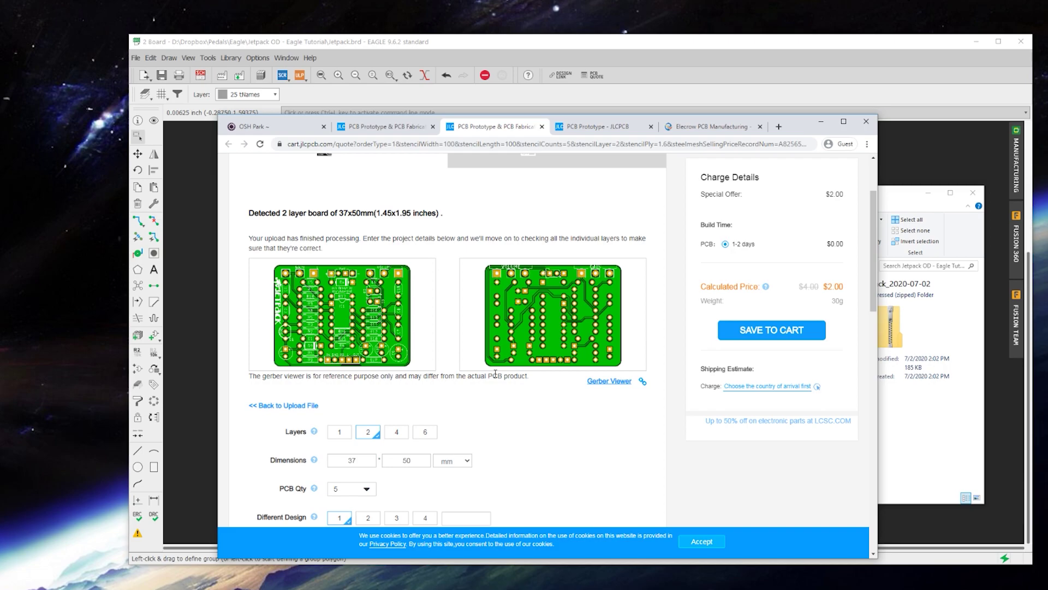
scroll(473, 385, down, 1)
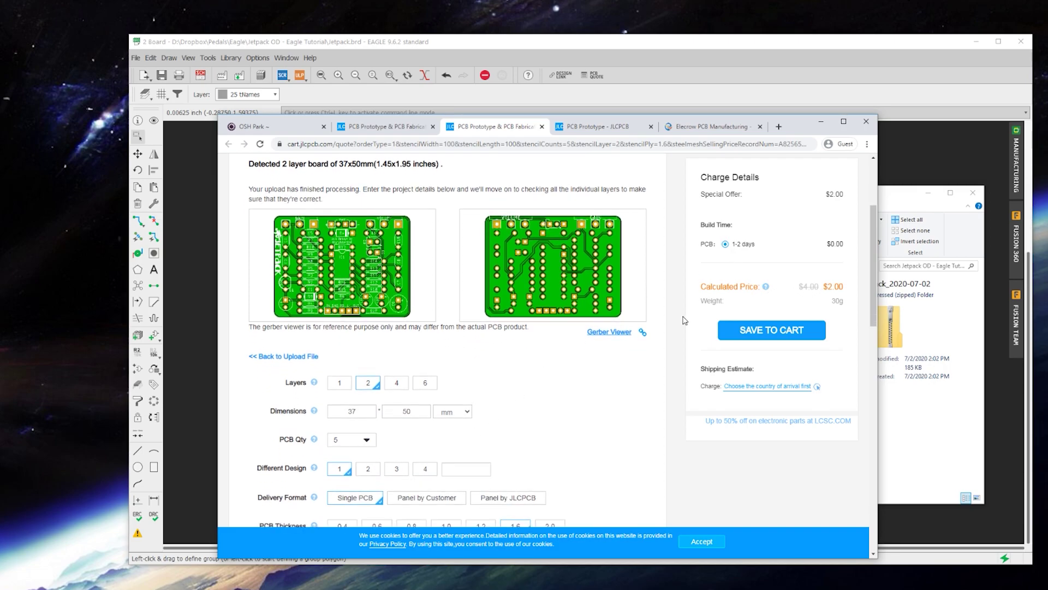
click(367, 441)
click(419, 465)
click(589, 129)
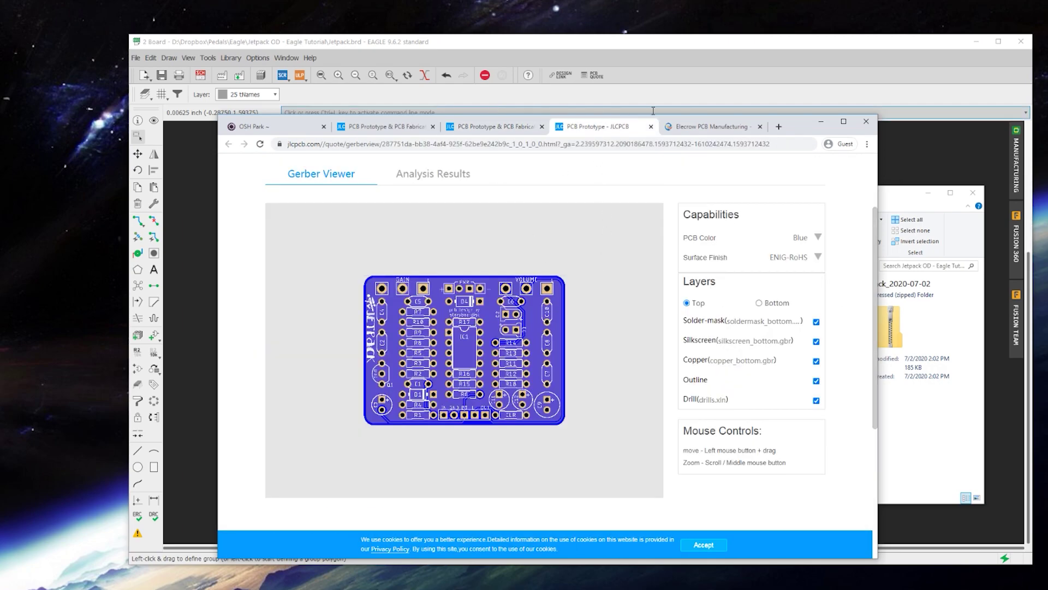
- Set the Elecrow PCB quantity to 10 boards, giving a $4.90 quote
click(710, 126)
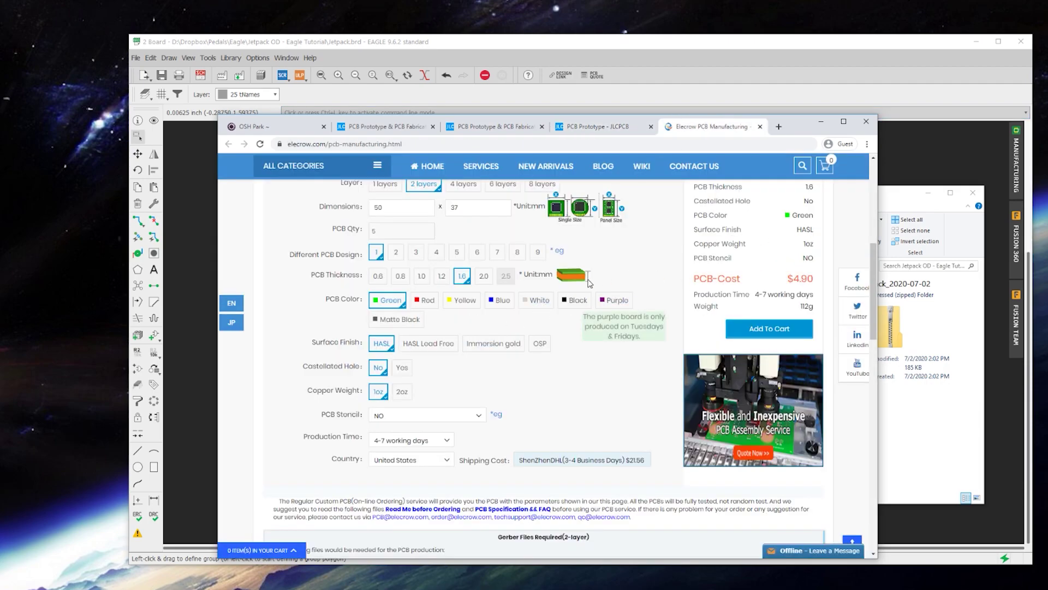
scroll(580, 287, up, 1)
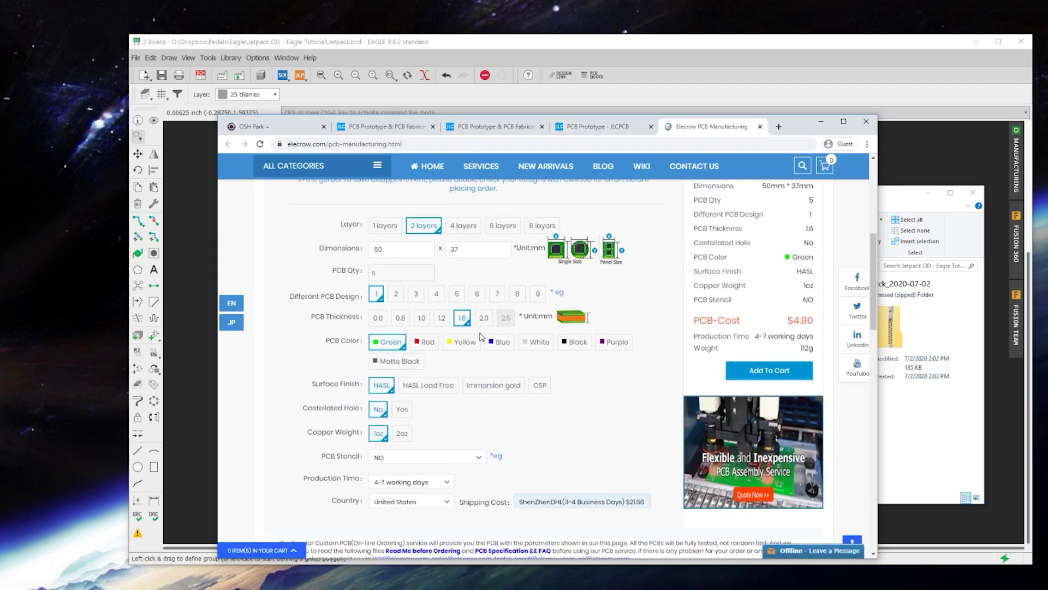
click(386, 280)
click(406, 298)
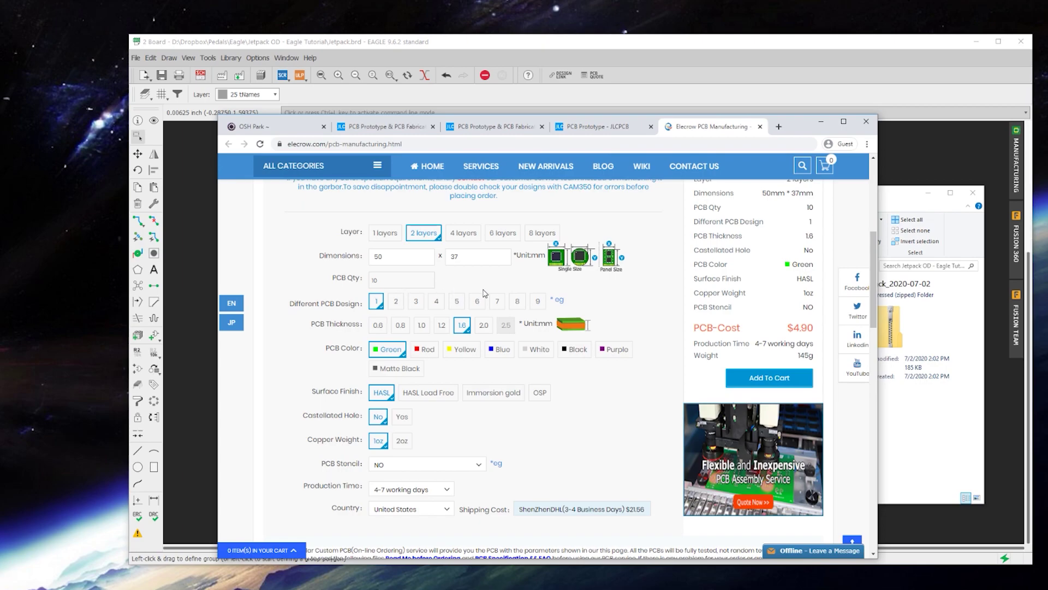
- Close the JLCPCB Gerber Viewer and return to the JLCPCB quote showing $5.00 for 10
click(584, 127)
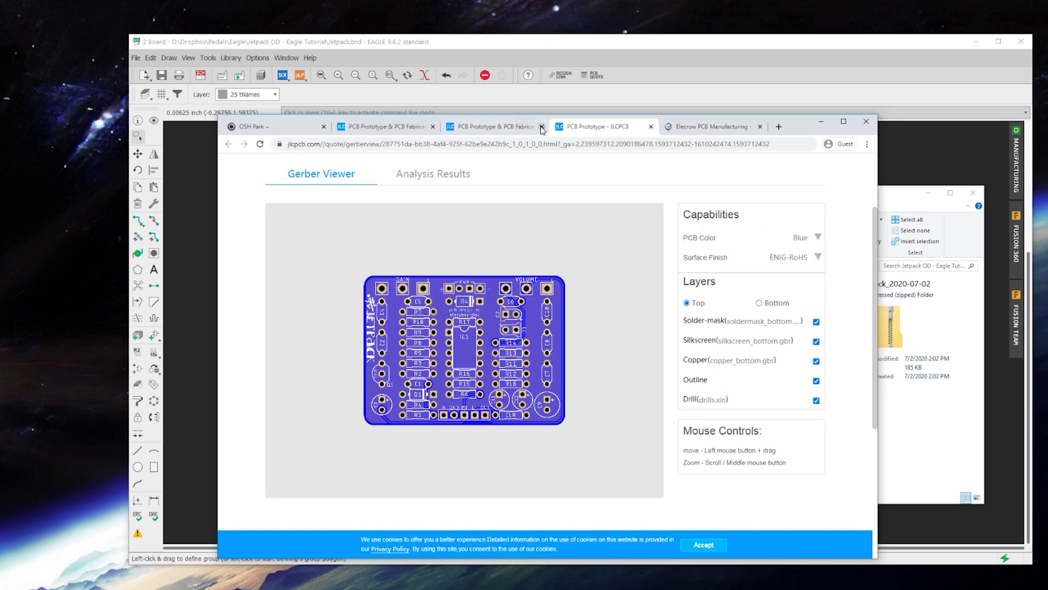
click(651, 127)
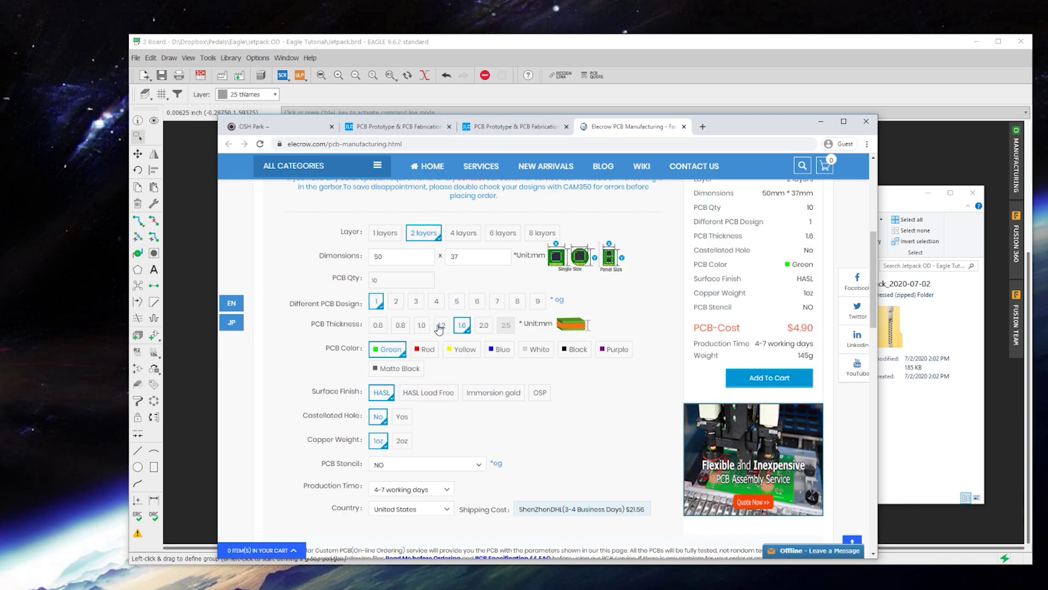
scroll(439, 329, down, 1)
scroll(438, 328, down, 1)
scroll(438, 328, up, 2)
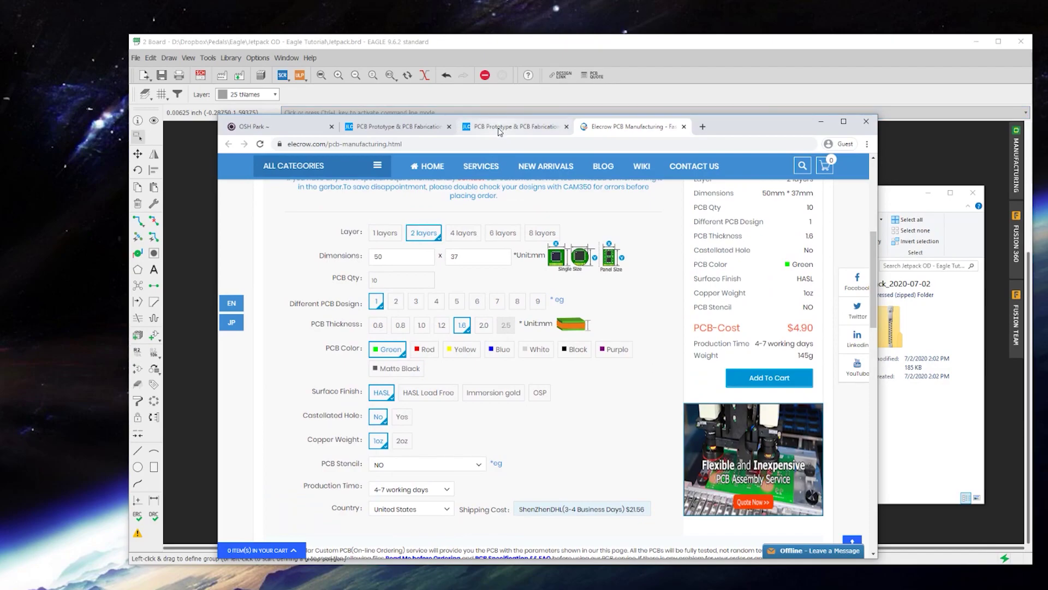
click(499, 128)
- Close the duplicate JLCPCB quote, set Remove Order Number to Yes ($6.50), and view Elecrow's $4.90 quote
click(449, 127)
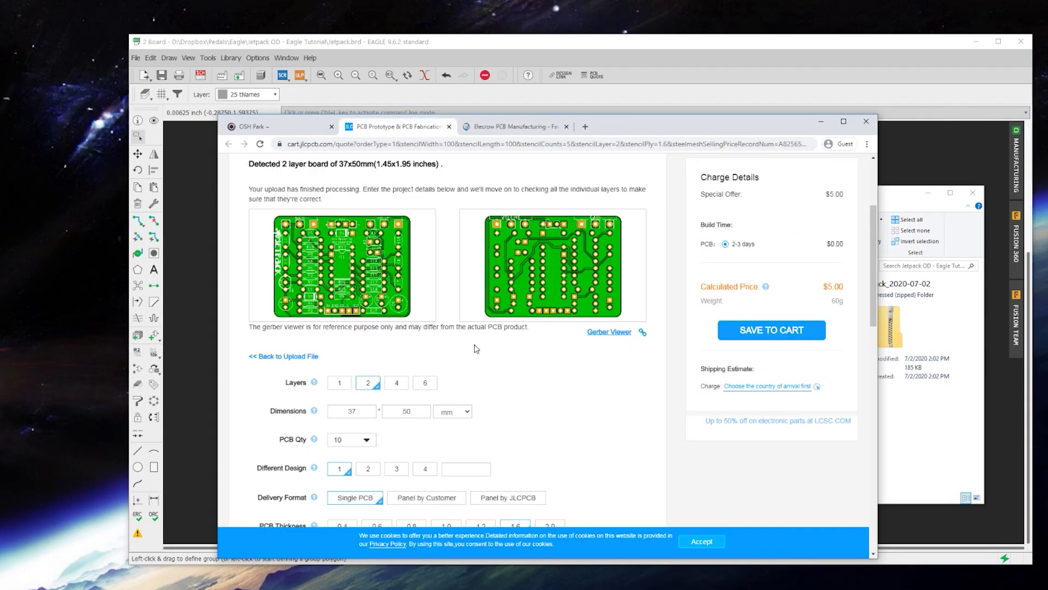
scroll(466, 344, down, 4)
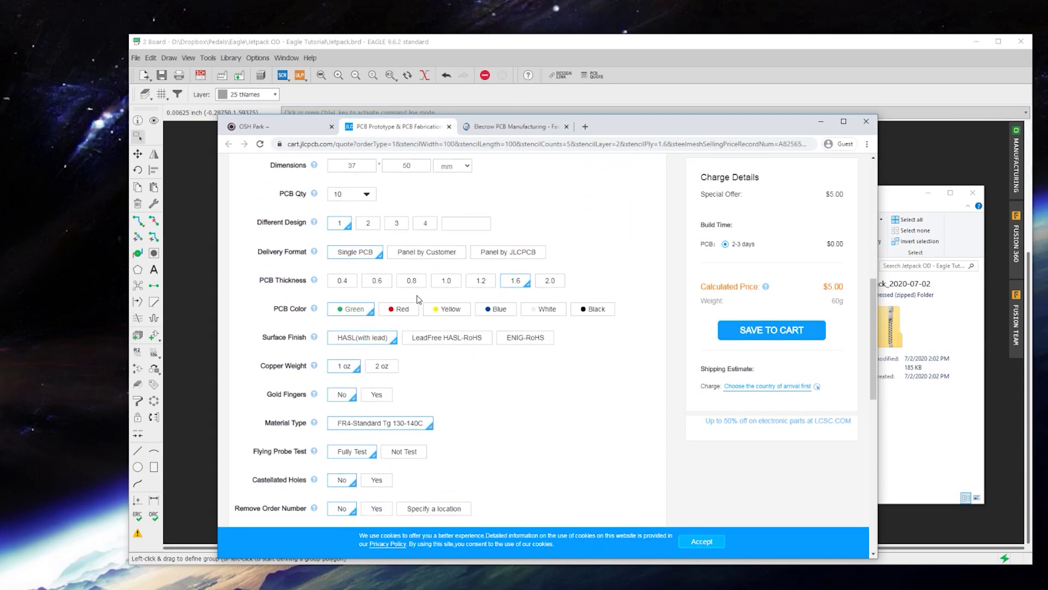
scroll(368, 200, down, 1)
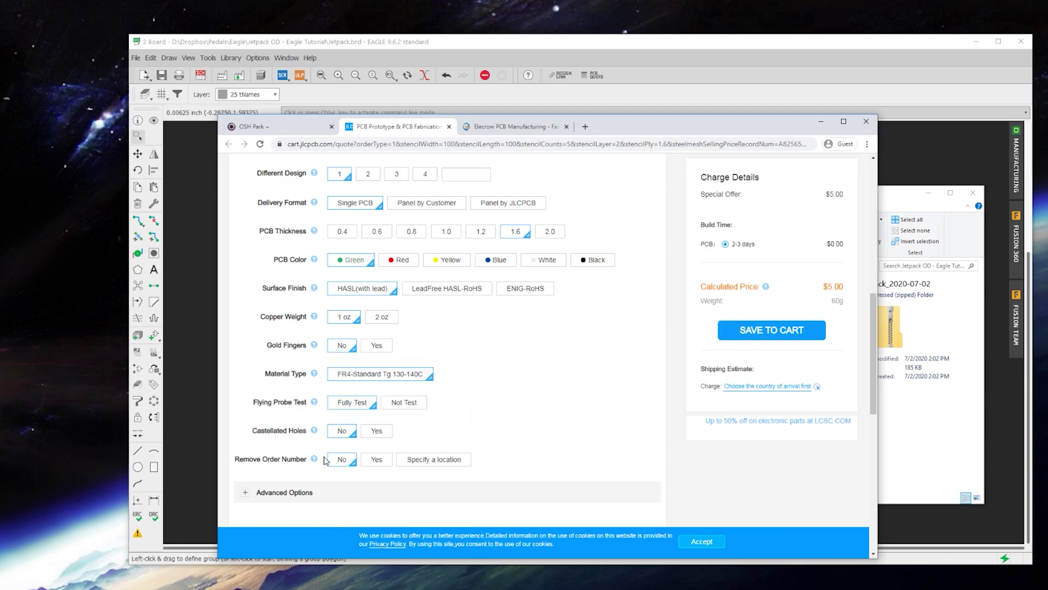
click(376, 462)
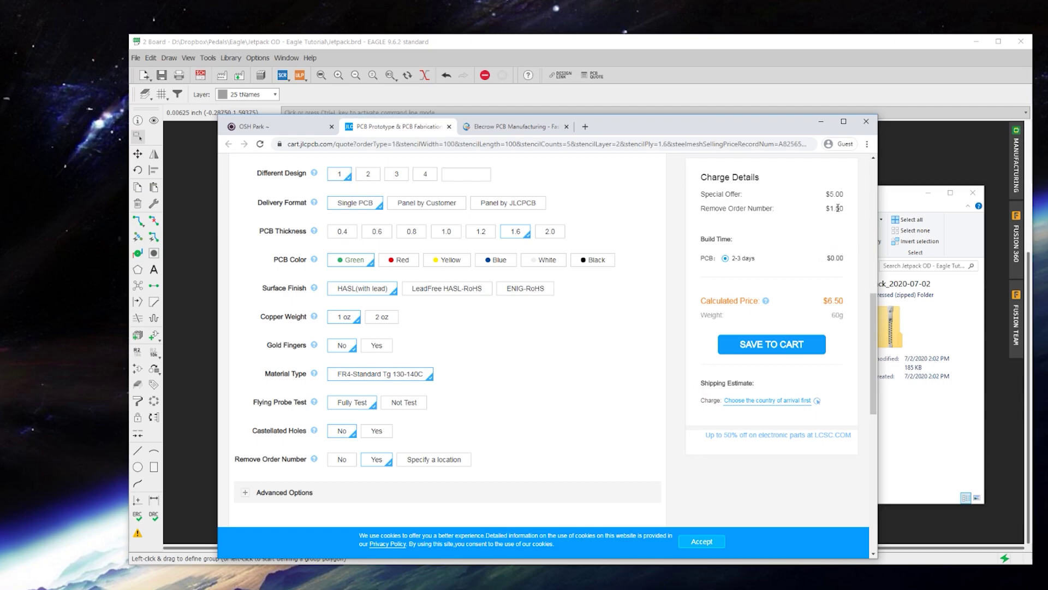
click(506, 126)
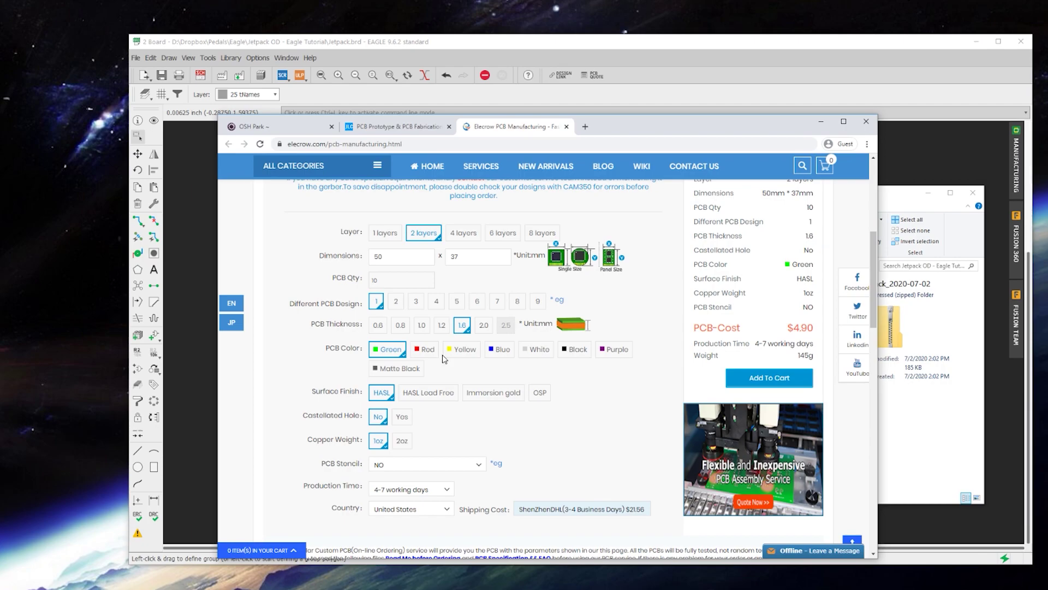
- Bring back the JLCPCB quote at $6.50 with the top of the PCB options in view
click(420, 134)
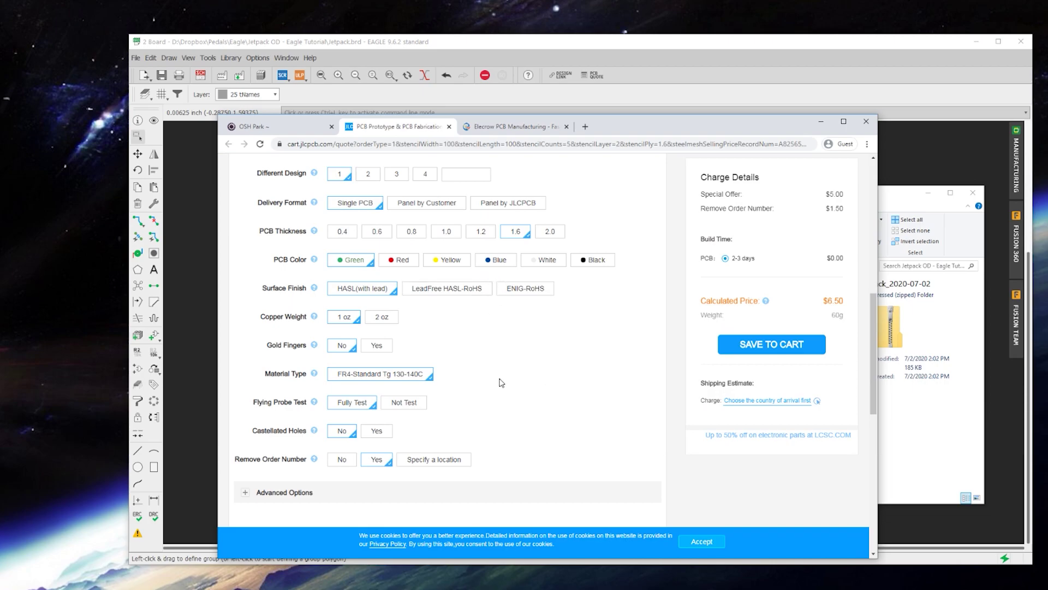
scroll(502, 376, up, 2)
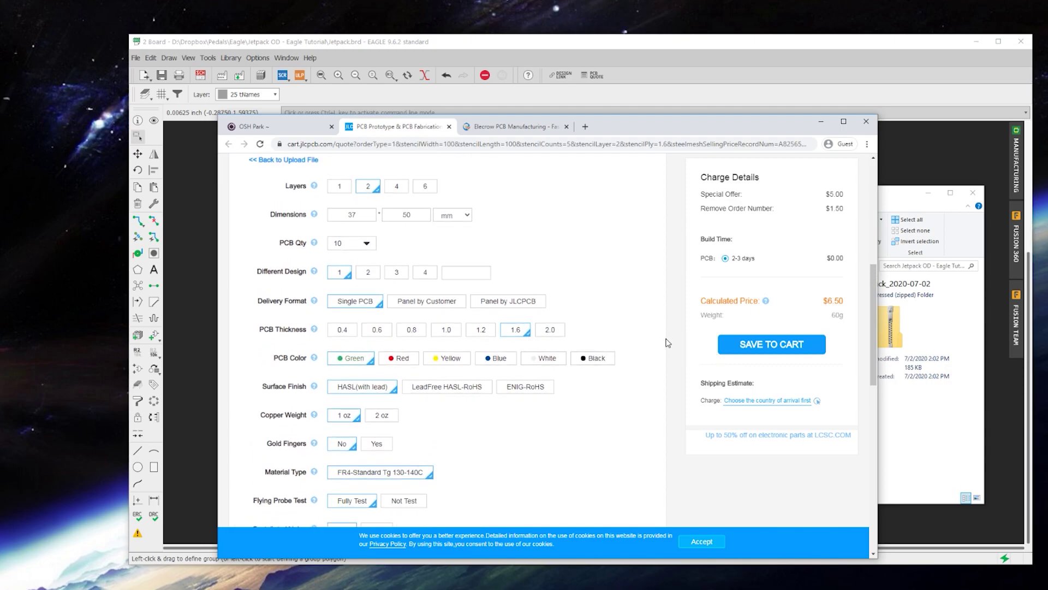
- Bring the EAGLE Jetpack board layout to the front and clear its group selection
click(666, 70)
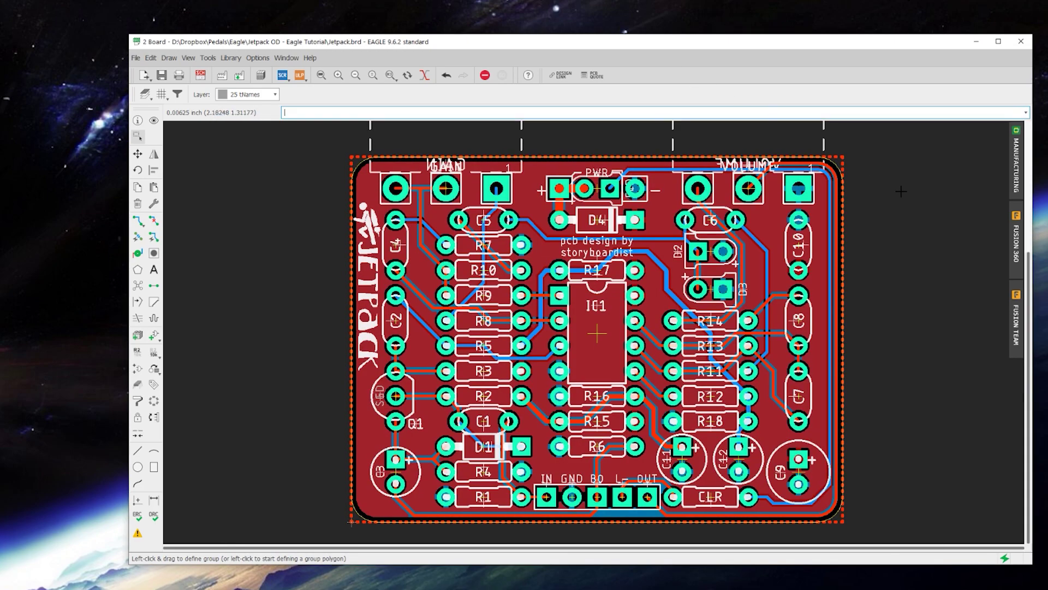
click(352, 521)
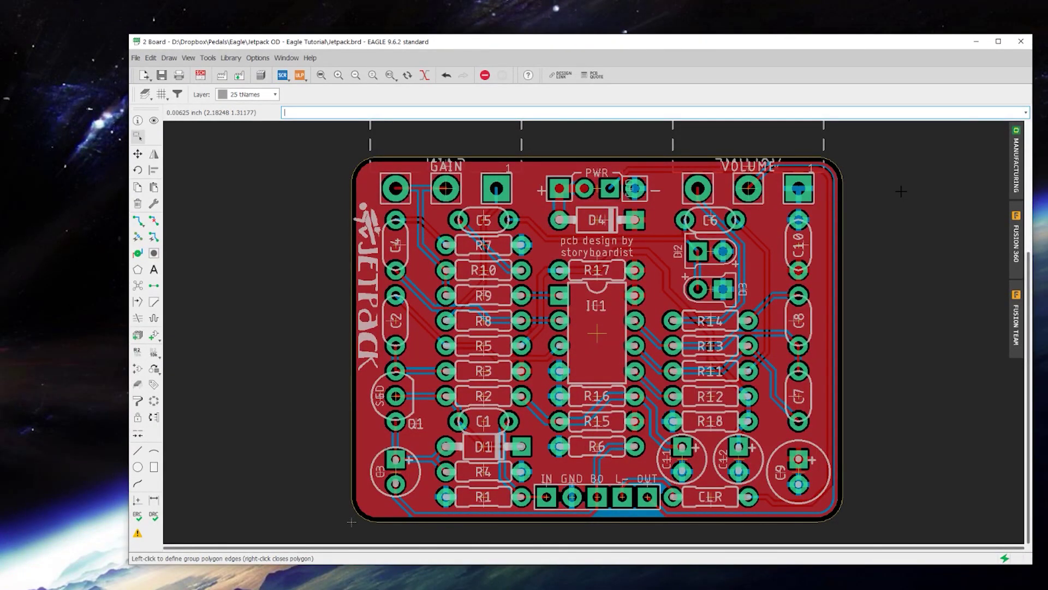